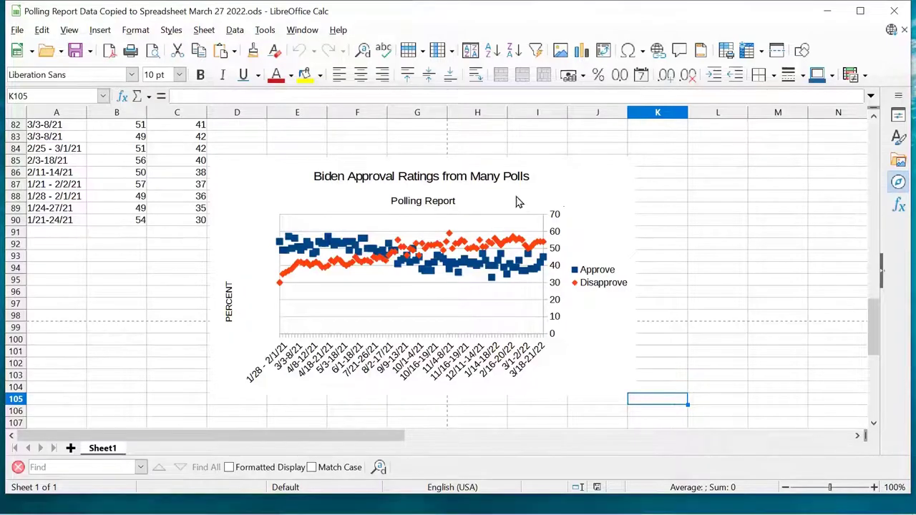
# - Scroll up and down through the polling data to review the approval figures
pyautogui.scroll(20, 278, 213)
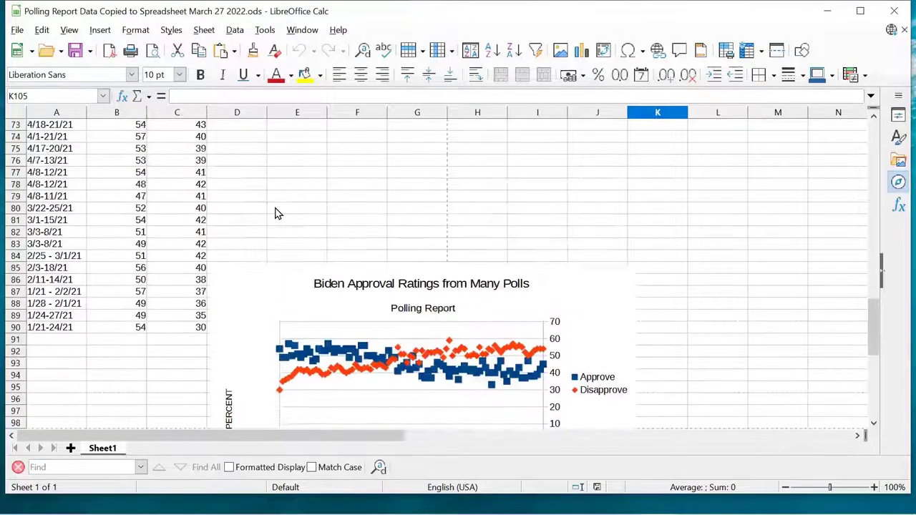
pyautogui.scroll(4, 277, 213)
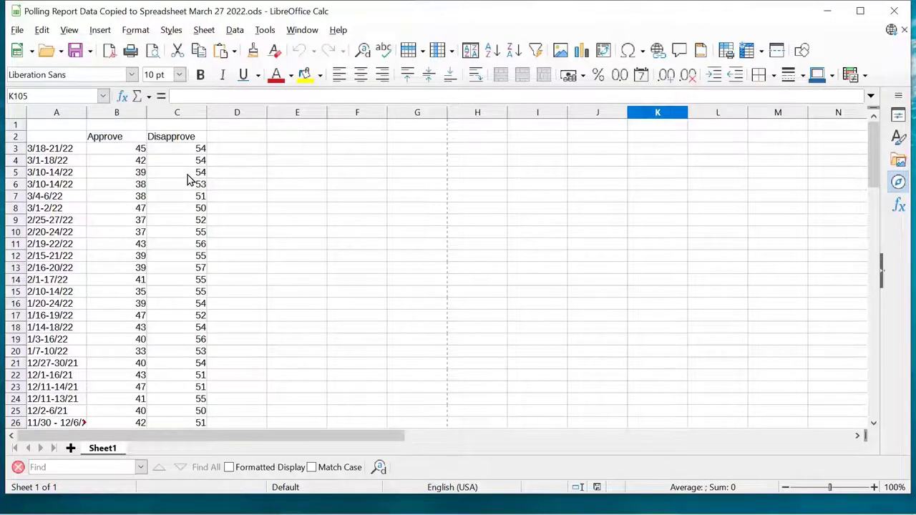
pyautogui.scroll(-19, 189, 179)
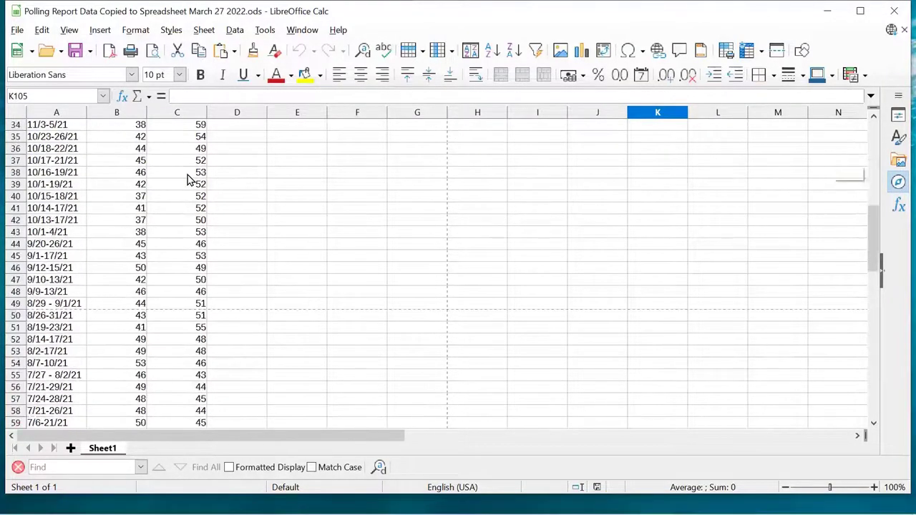
pyautogui.scroll(-8, 188, 179)
pyautogui.scroll(6, 188, 179)
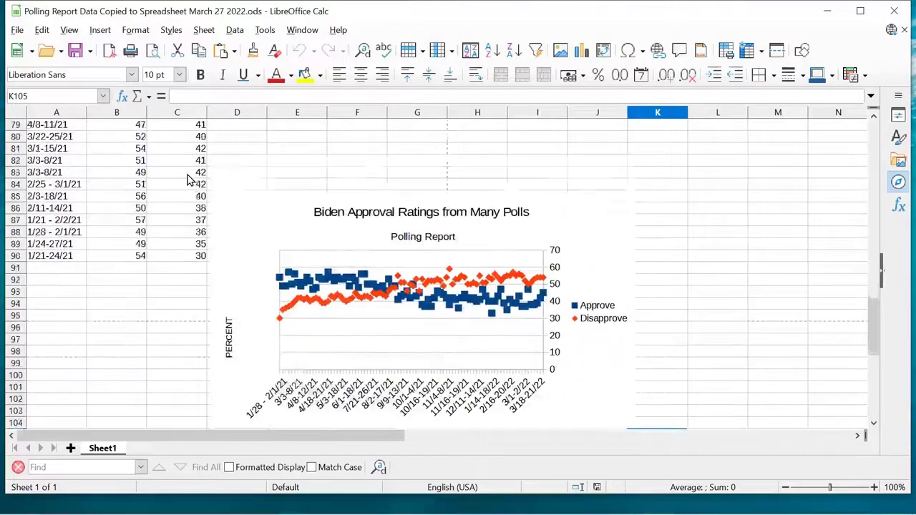
pyautogui.scroll(20, 189, 179)
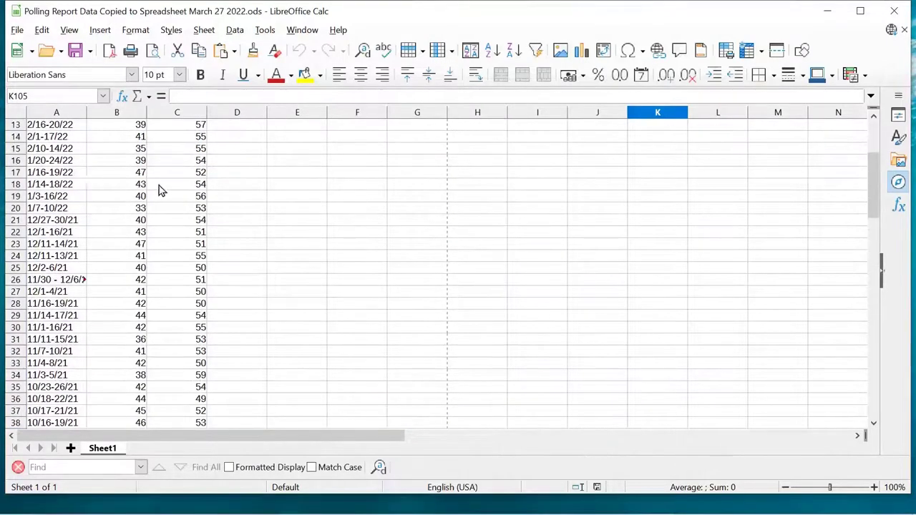
pyautogui.scroll(-11, 163, 190)
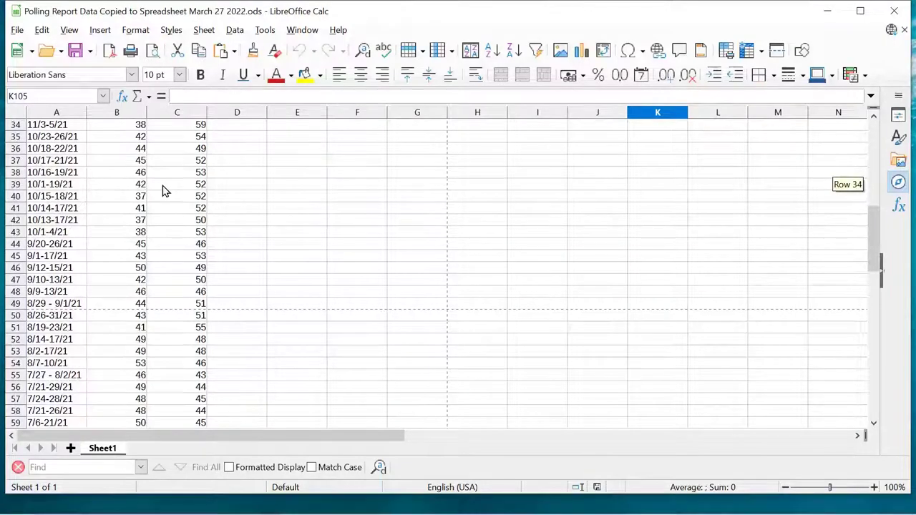
pyautogui.scroll(-13, 162, 190)
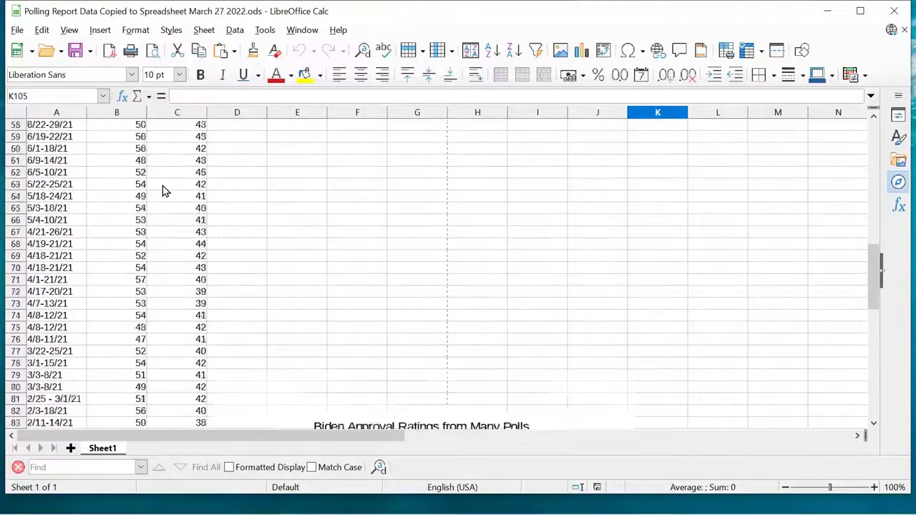
pyautogui.scroll(-1, 163, 190)
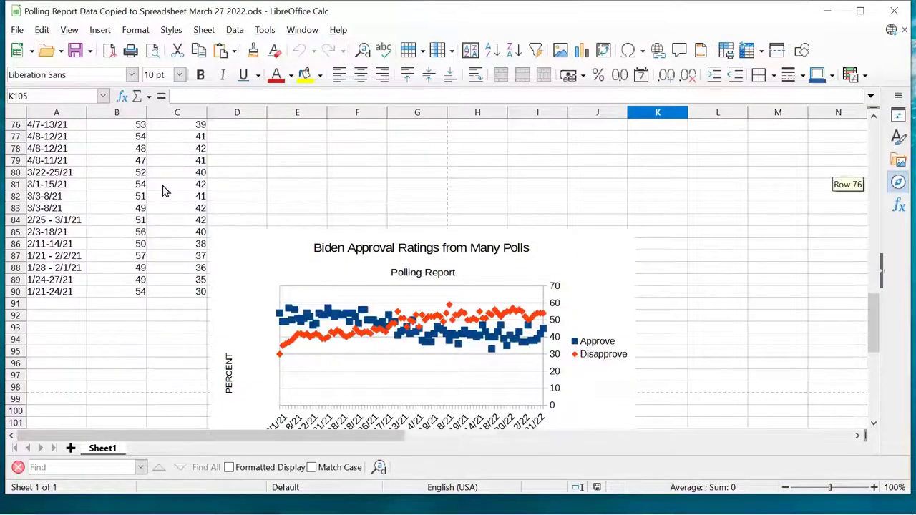
pyautogui.scroll(-1, 163, 191)
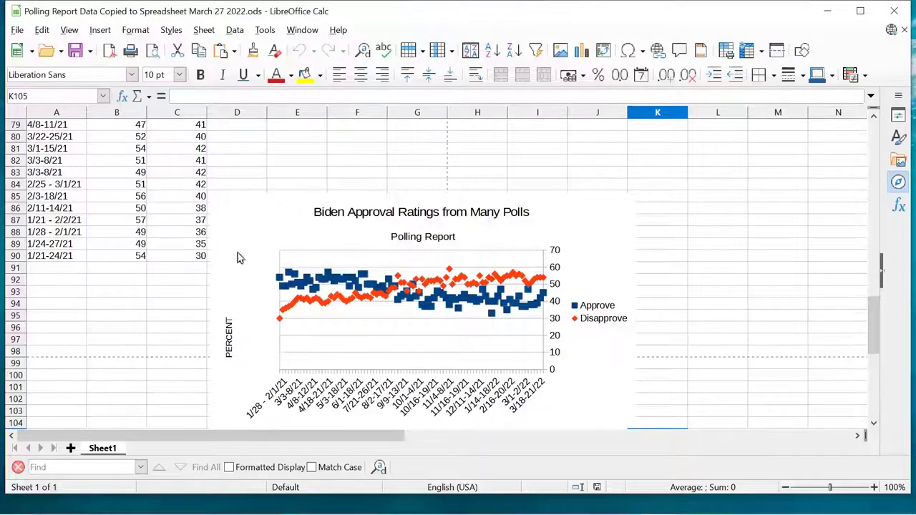
pyautogui.scroll(-1, 244, 249)
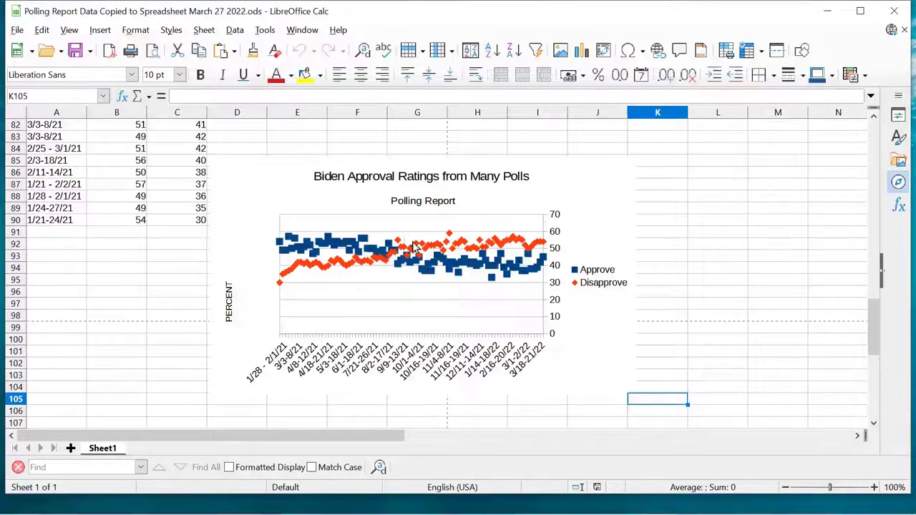
# - Save a copy as 'Polling Report Data Copied to Spreadsheet March 27 2022 Workspace.ods'
pyautogui.click(16, 29)
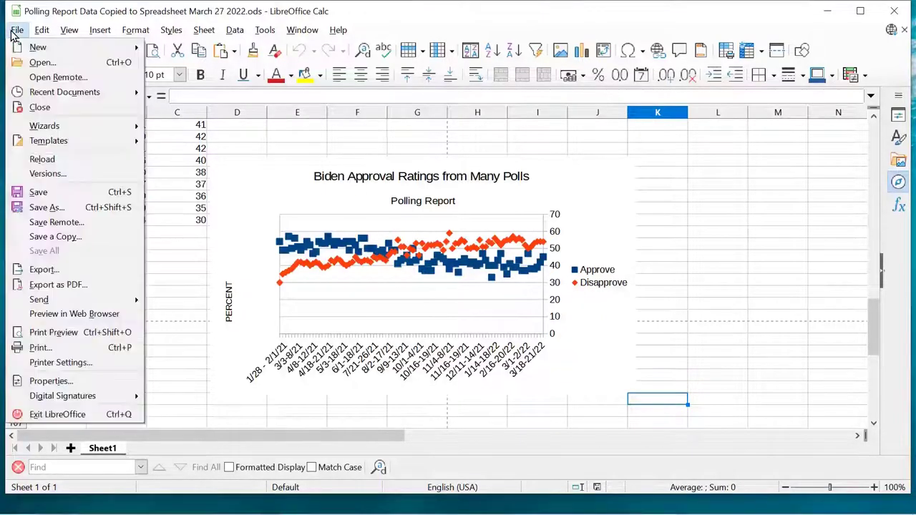
pyautogui.click(109, 209)
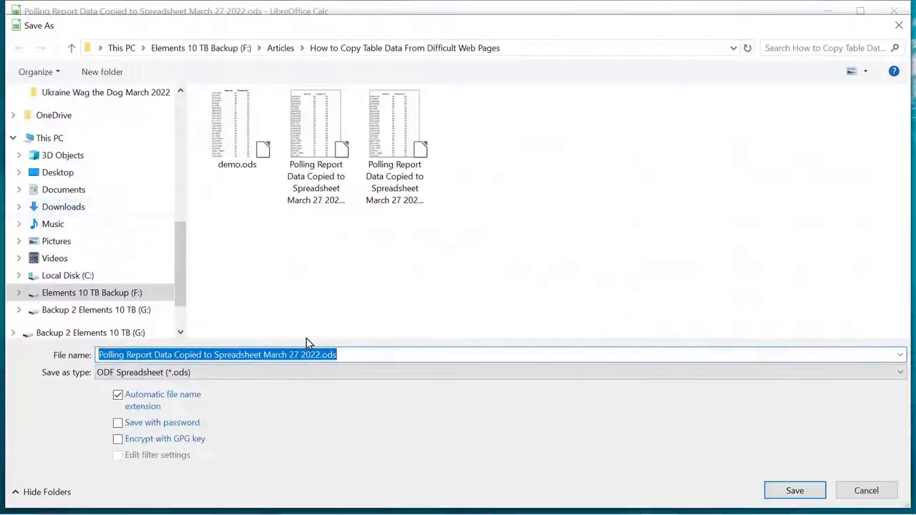
pyautogui.click(352, 355)
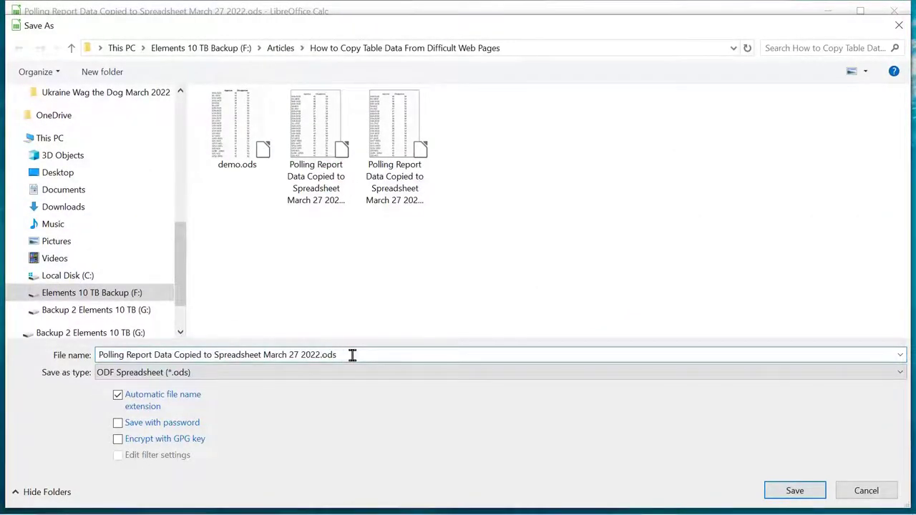
pyautogui.press('Left')
pyautogui.press('Left')
pyautogui.press('Left')
pyautogui.press('Left')
pyautogui.write('Workspace')
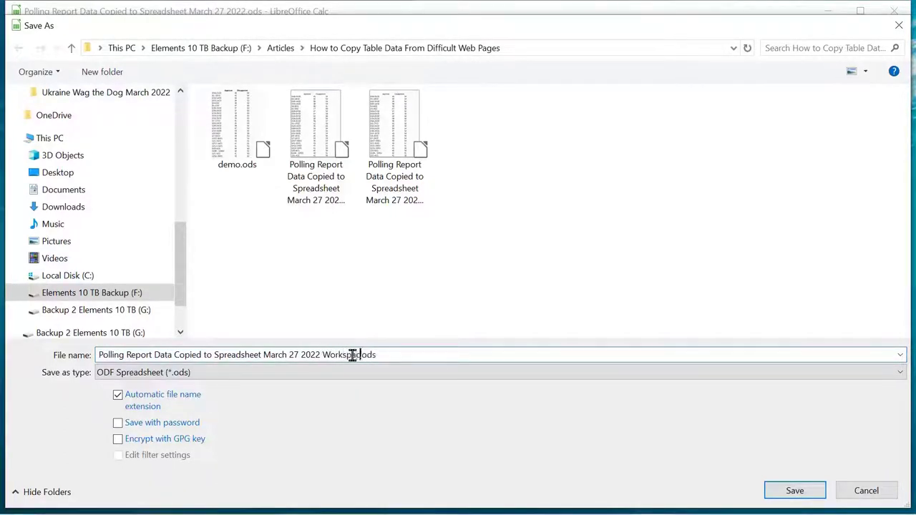
pyautogui.press('Return')
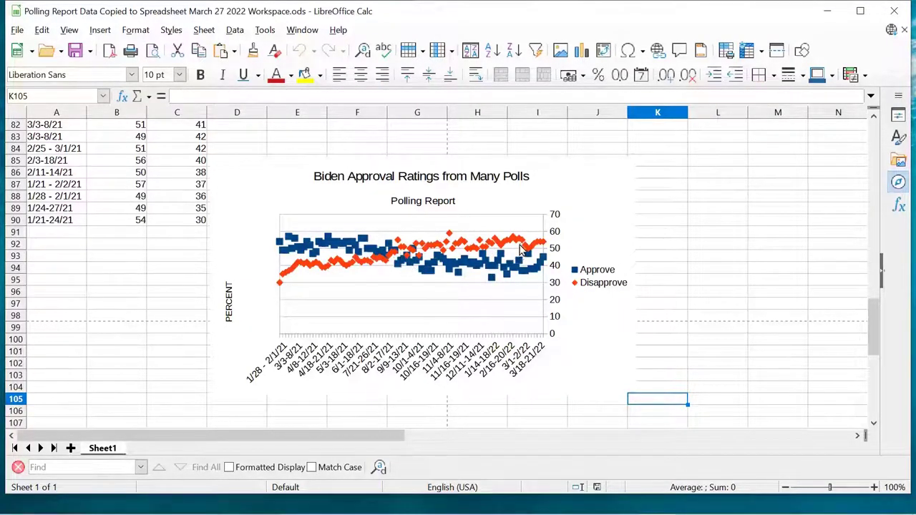
# - Delete the Disapprove series from the chart, leaving only the Approve points
pyautogui.click(523, 247)
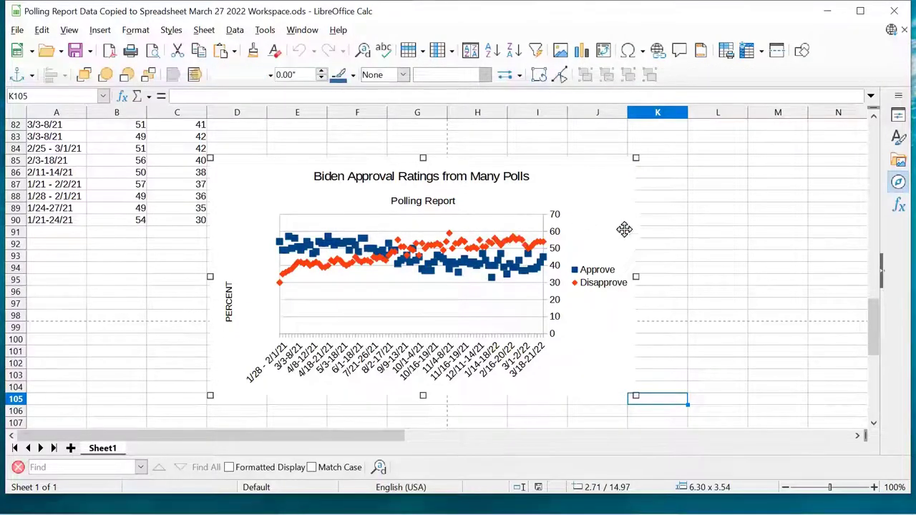
pyautogui.click(760, 198)
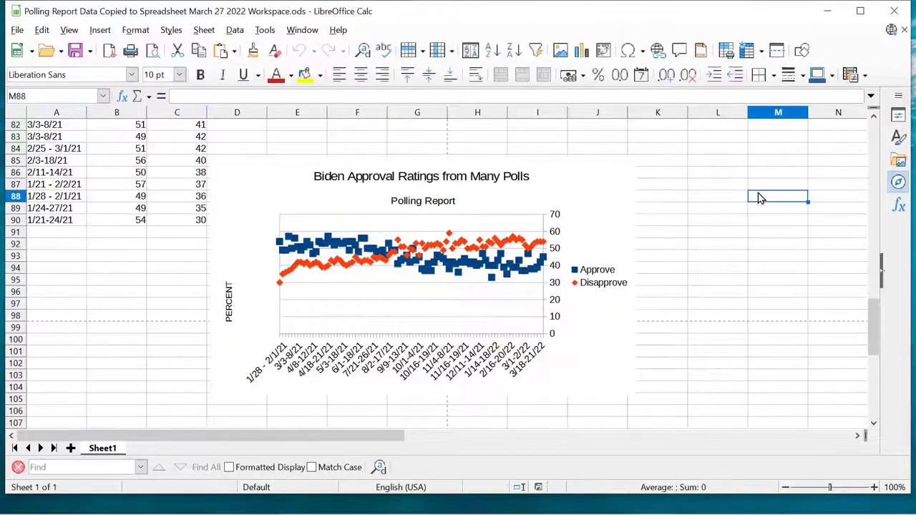
pyautogui.click(587, 184)
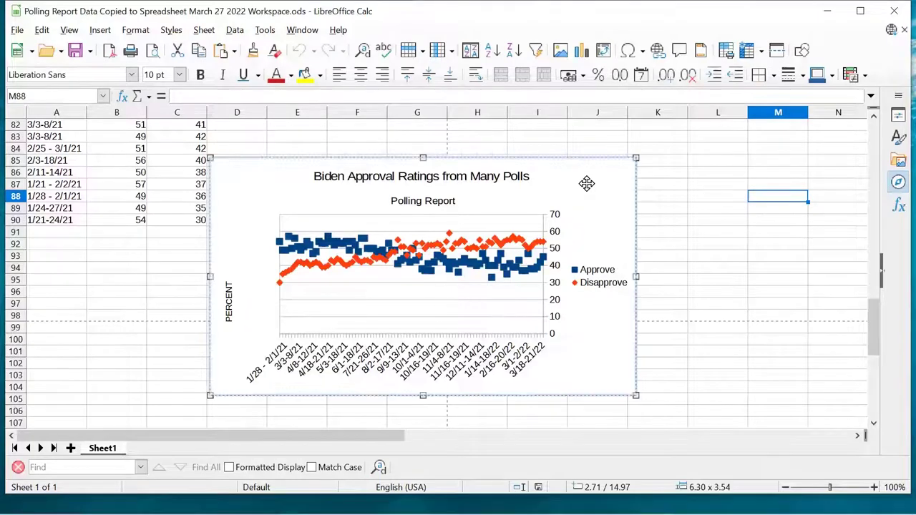
pyautogui.doubleClick(587, 184)
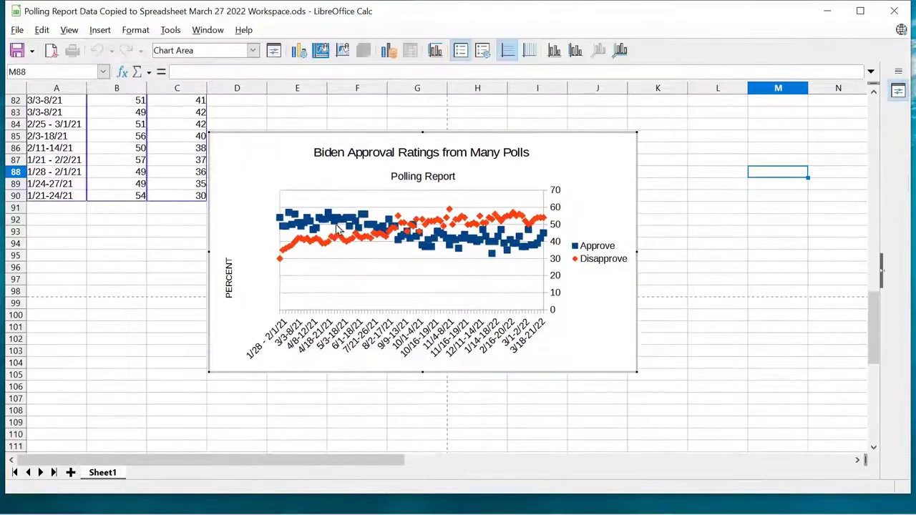
pyautogui.click(459, 224)
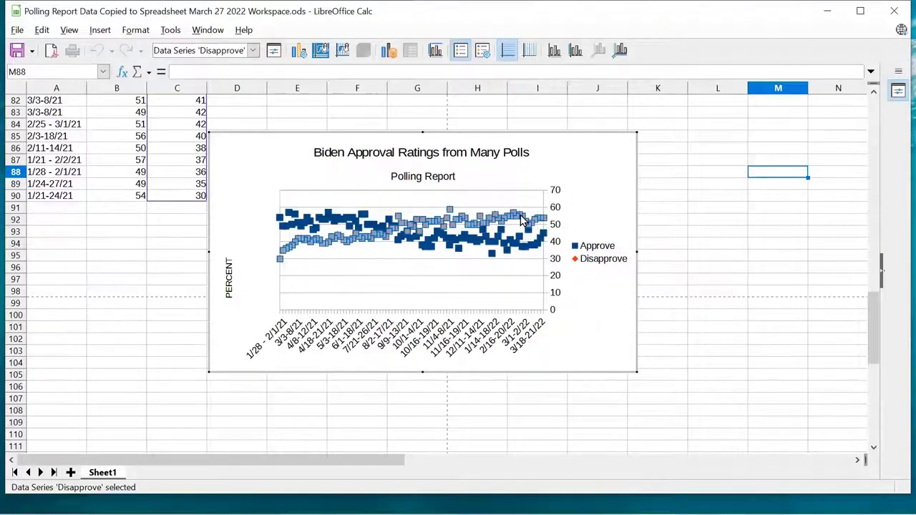
pyautogui.press('Delete')
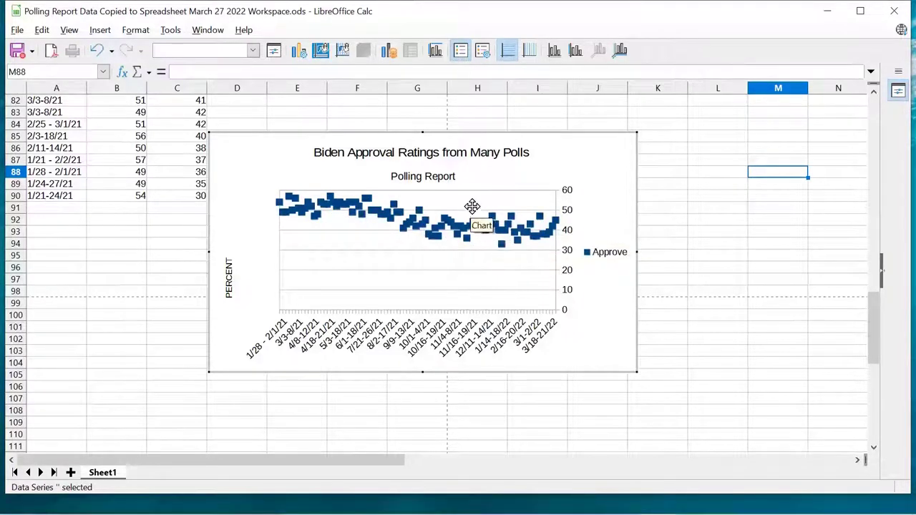
# - Add major X-axis gridlines plus minor X and Y gridlines to the chart
pyautogui.click(384, 262)
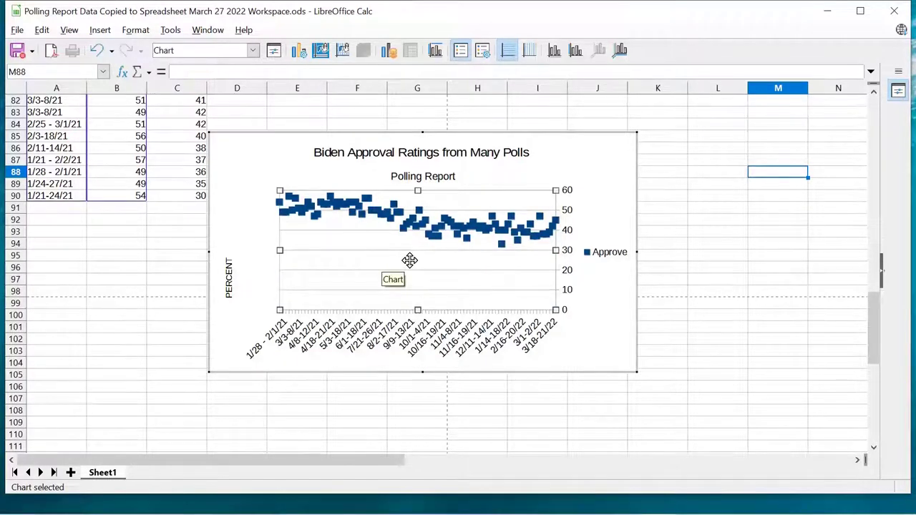
pyautogui.click(100, 32)
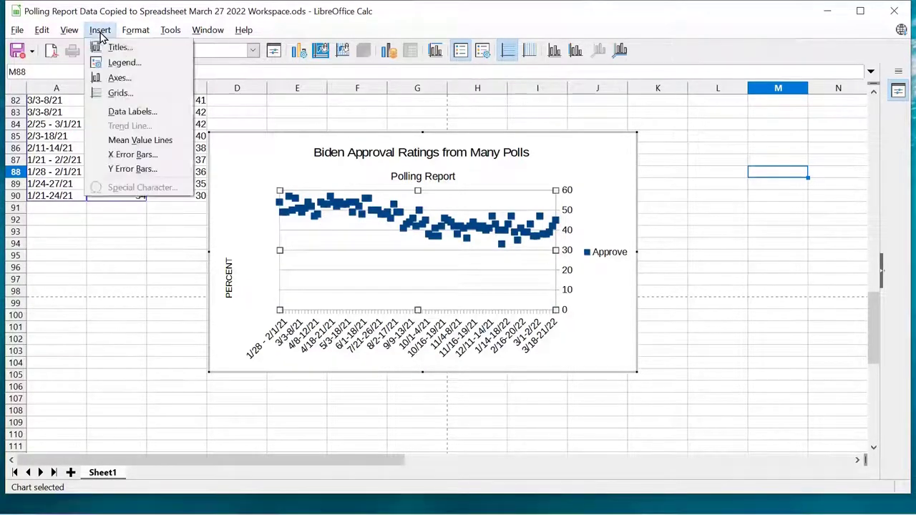
pyautogui.click(138, 94)
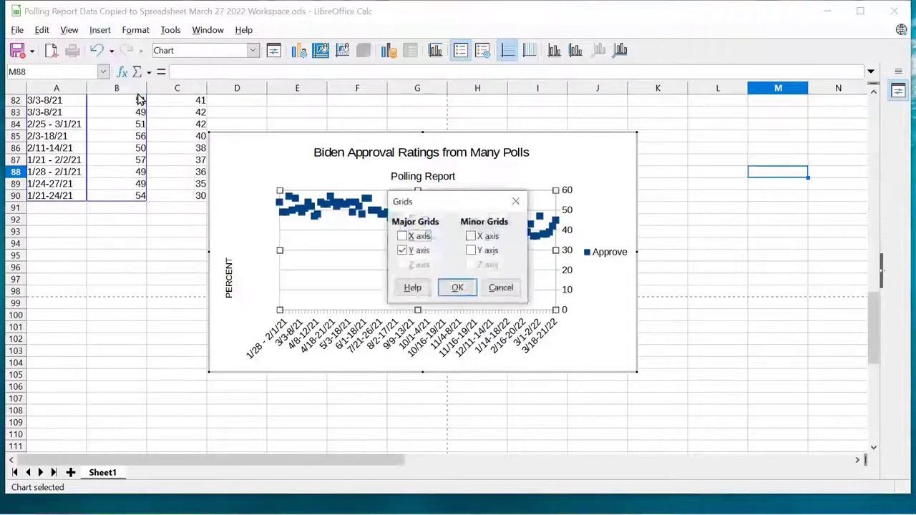
pyautogui.click(403, 237)
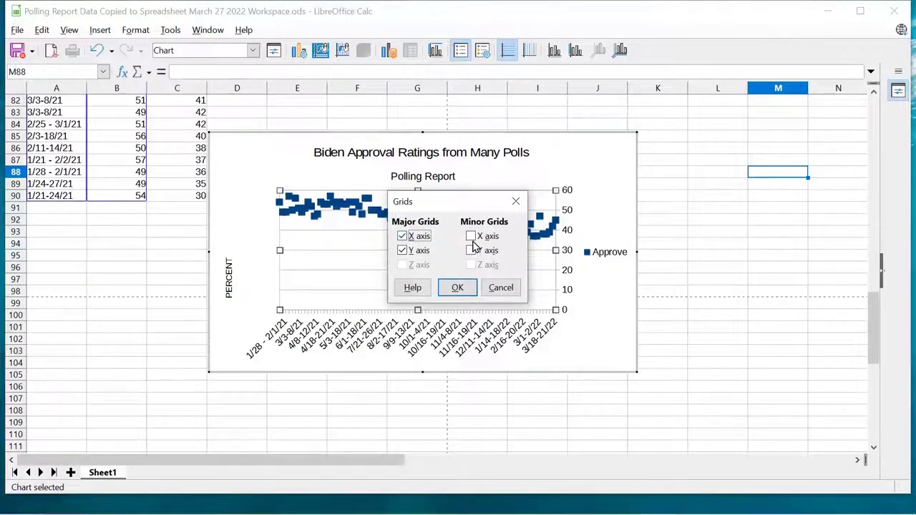
pyautogui.click(471, 237)
pyautogui.click(472, 251)
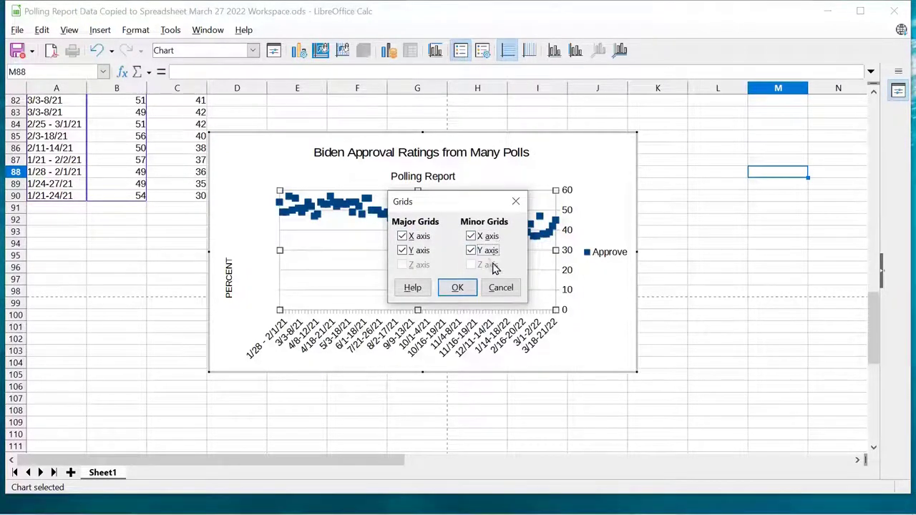
pyautogui.click(462, 288)
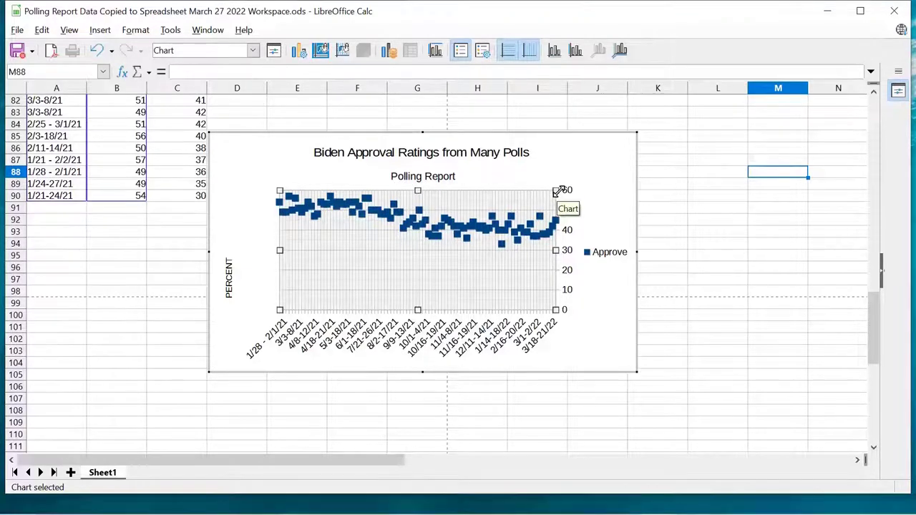
pyautogui.click(385, 217)
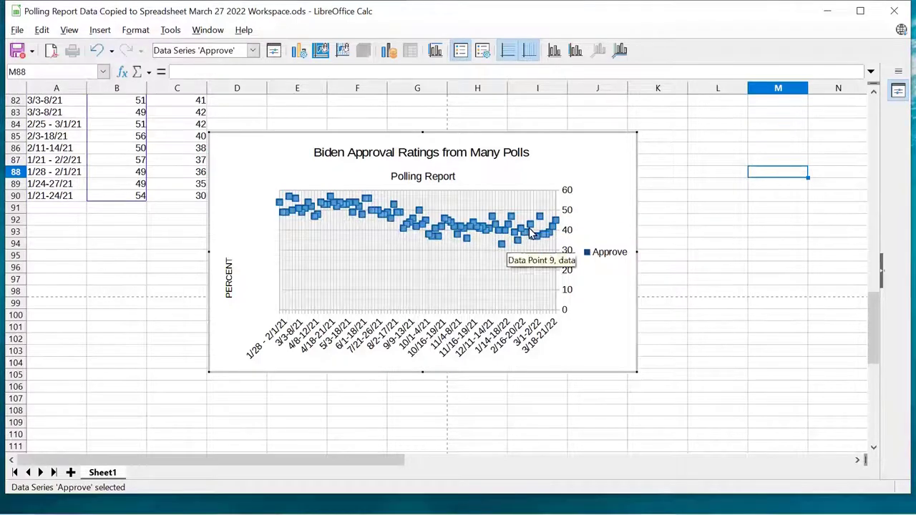
pyautogui.click(425, 333)
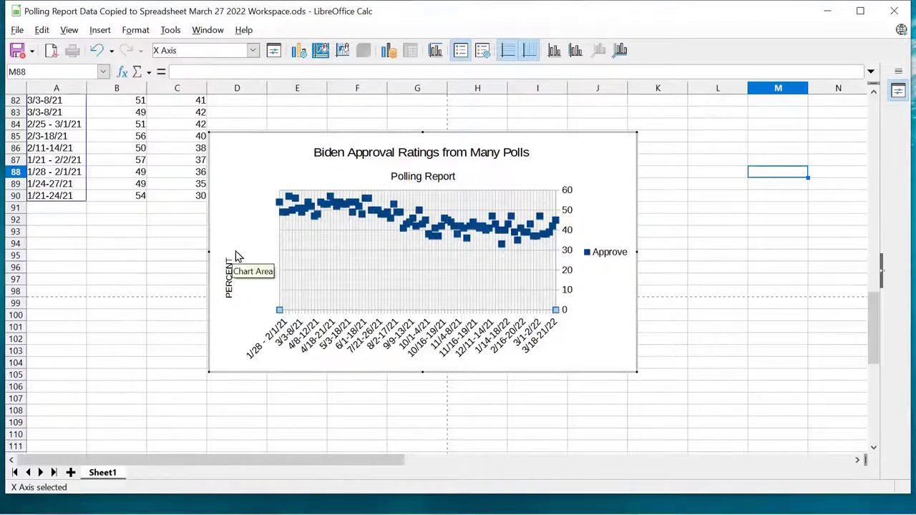
pyautogui.click(276, 245)
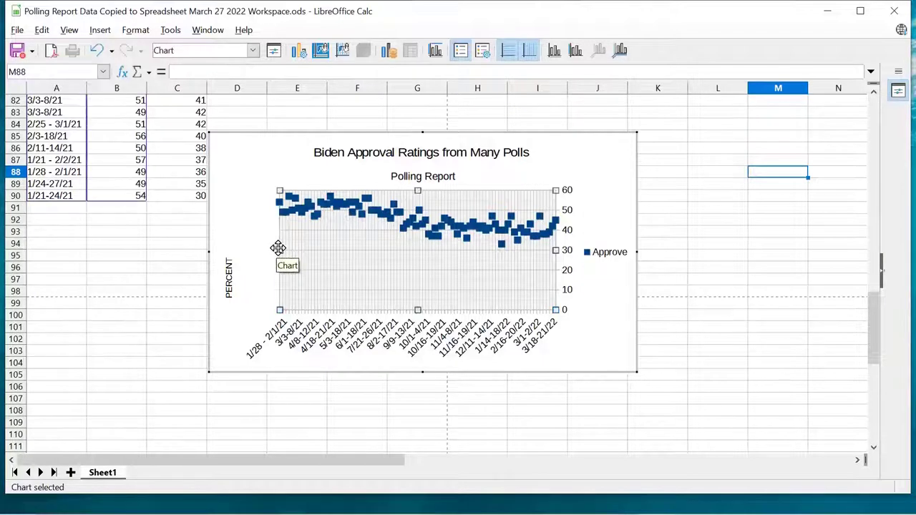
pyautogui.click(230, 267)
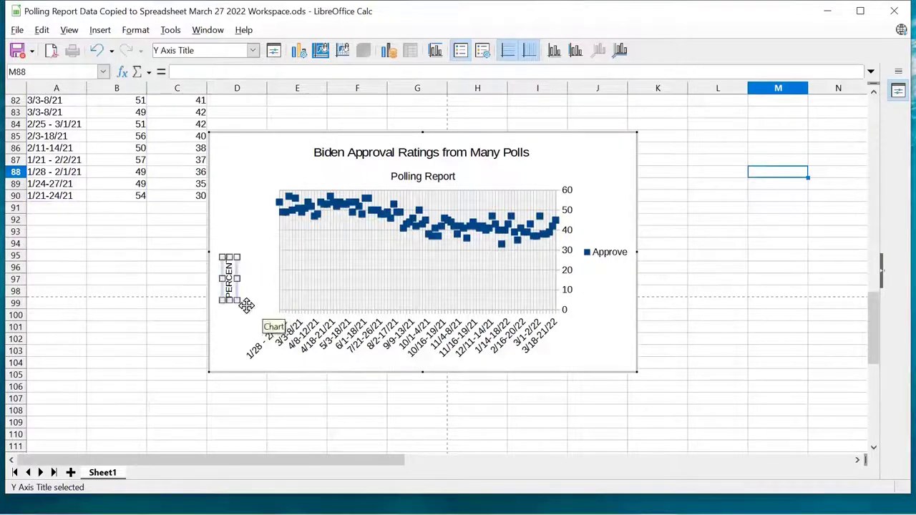
pyautogui.click(596, 252)
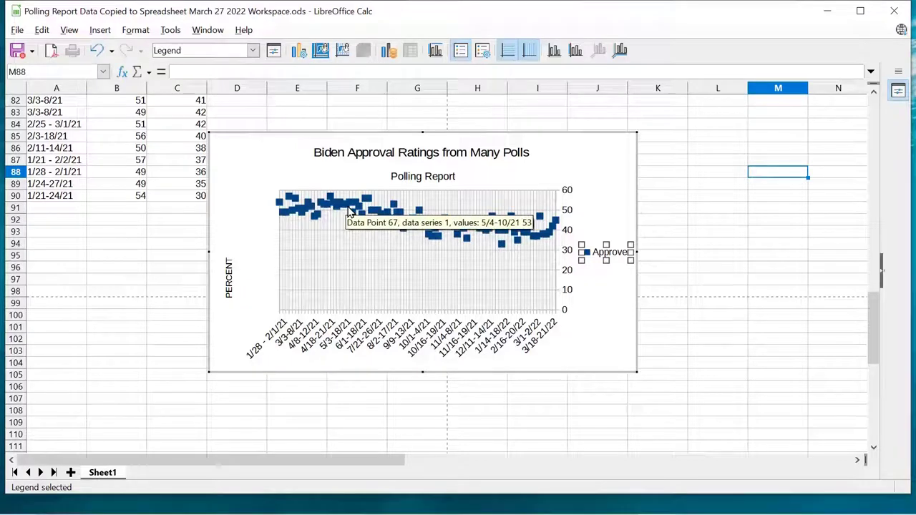
# - Insert a trend line on the Approve data series
pyautogui.click(353, 209)
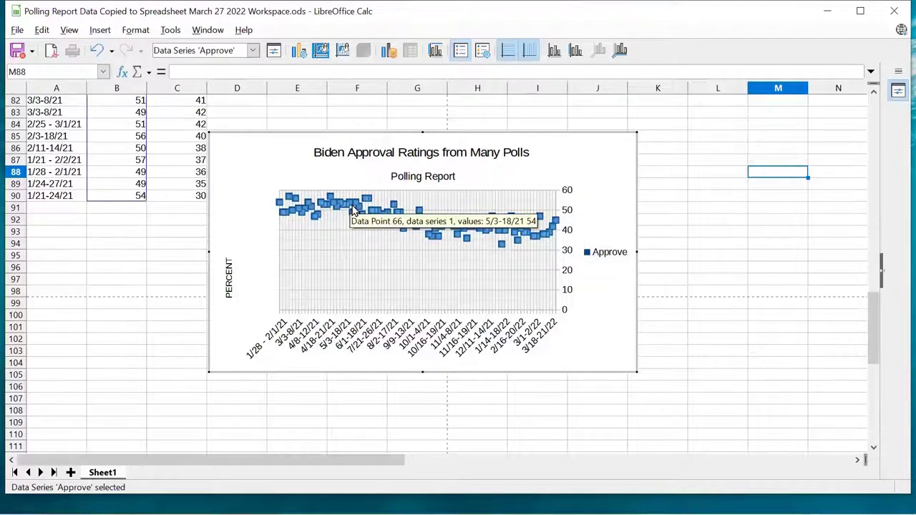
pyautogui.rightClick(353, 209)
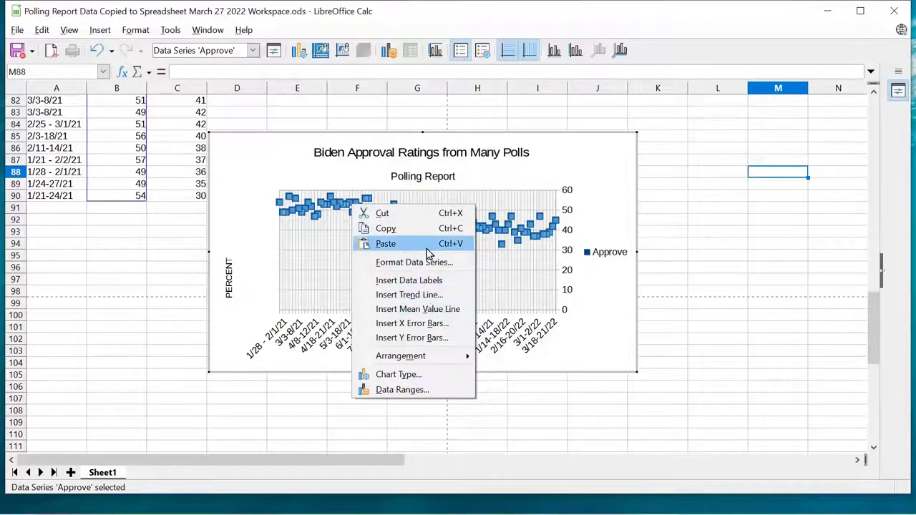
pyautogui.click(421, 300)
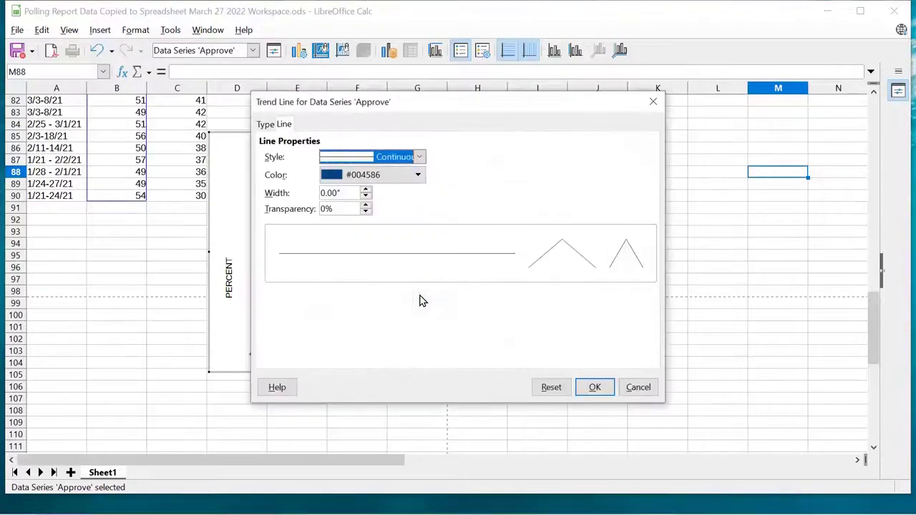
# - Keep the Approve trend line continuous and widen it to 0.04"
pyautogui.click(420, 157)
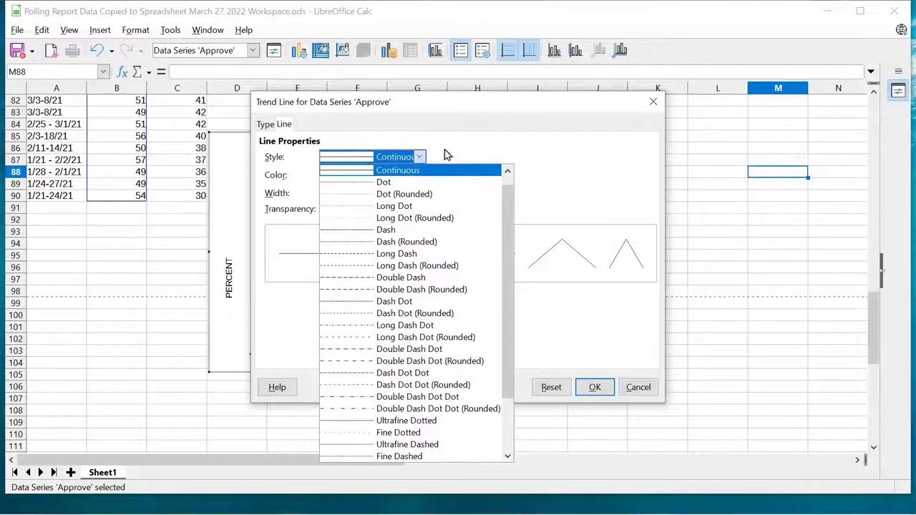
pyautogui.click(447, 152)
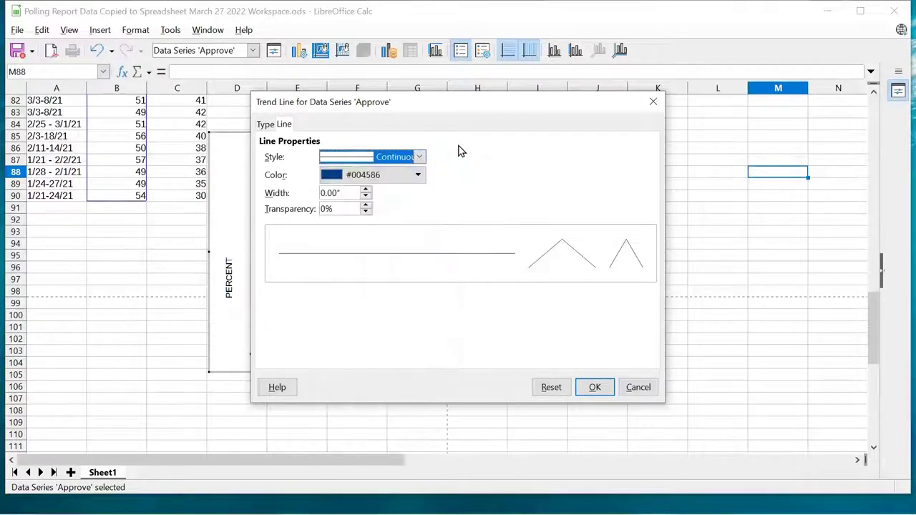
pyautogui.click(367, 191)
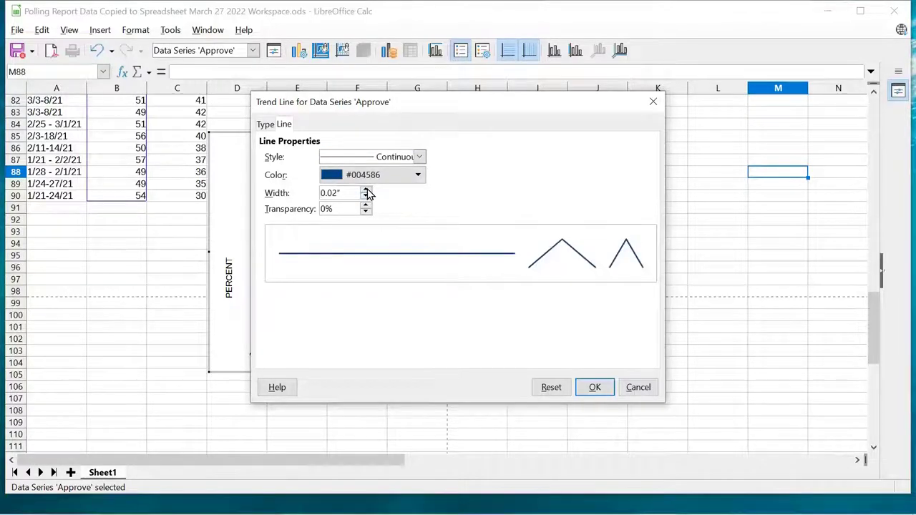
pyautogui.click(366, 191)
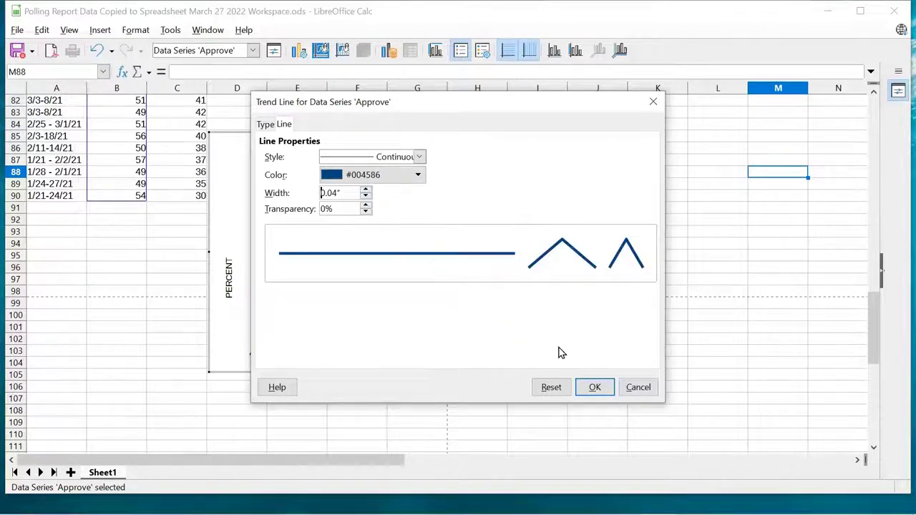
pyautogui.click(265, 125)
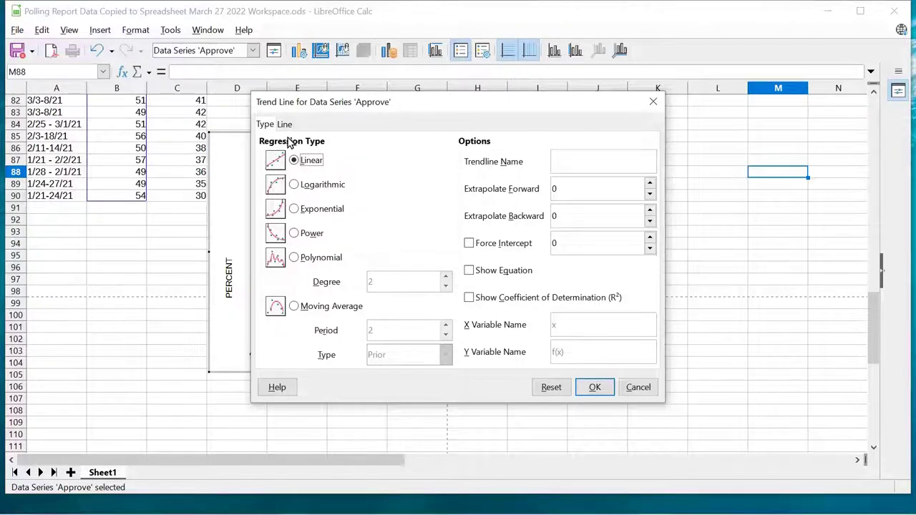
pyautogui.click(286, 126)
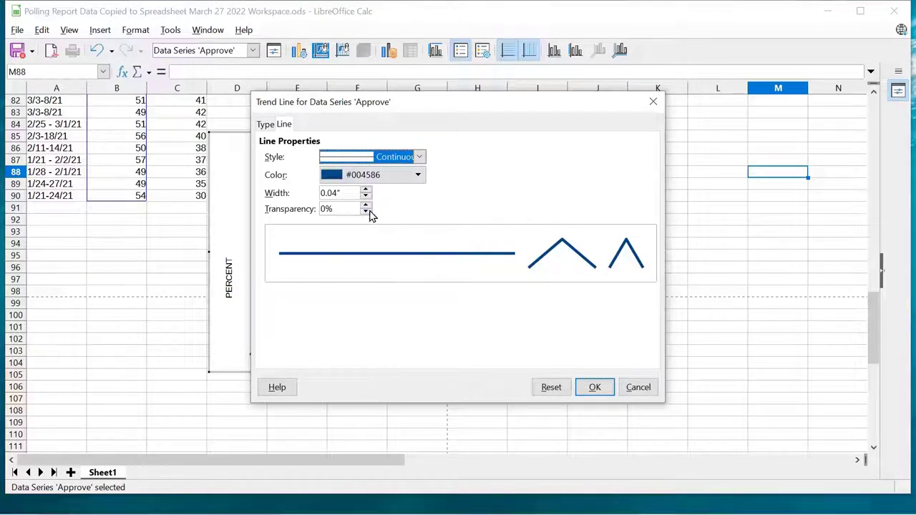
pyautogui.click(266, 125)
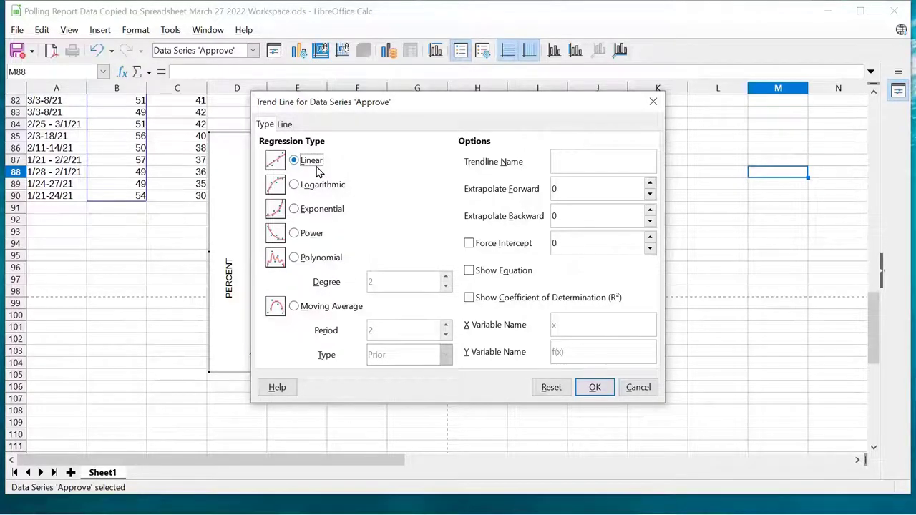
# - Turn on the equation and R² display for the linear Approve trend line
pyautogui.click(469, 270)
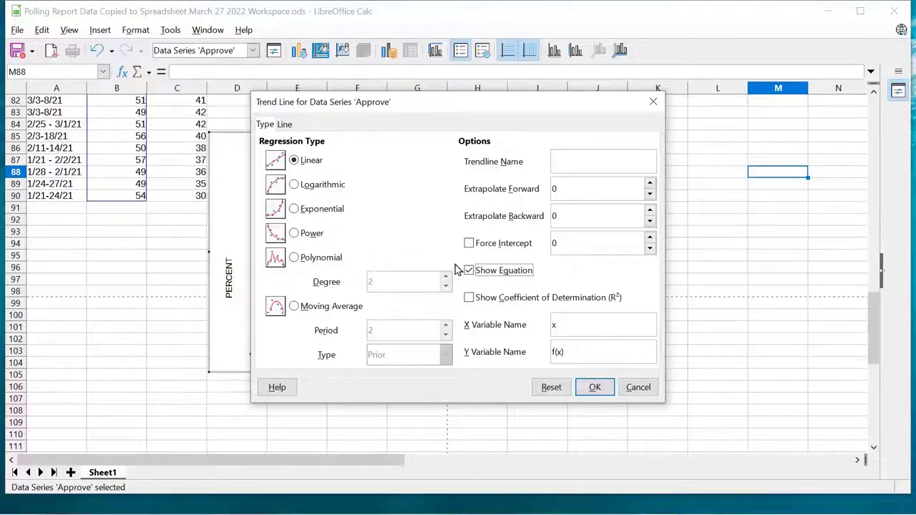
pyautogui.click(470, 299)
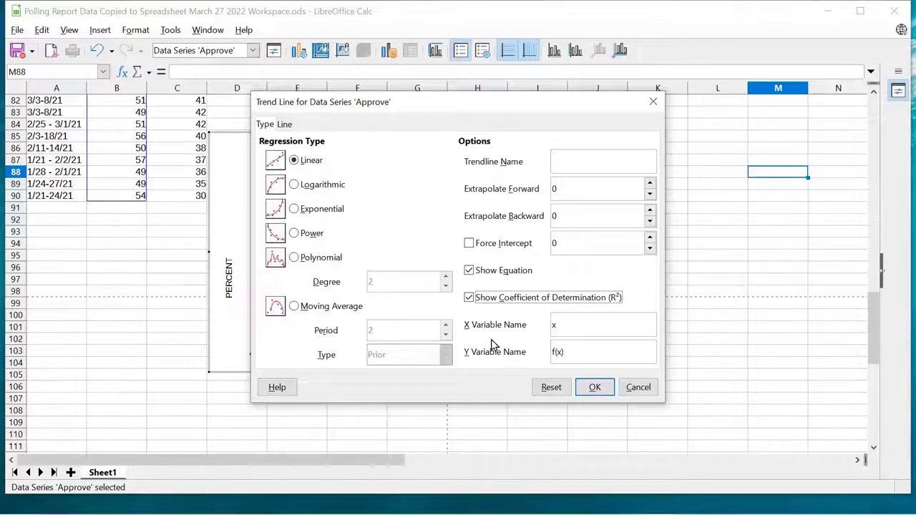
# - Apply the linear trend line and drag its equation and R² label below the points
pyautogui.click(589, 388)
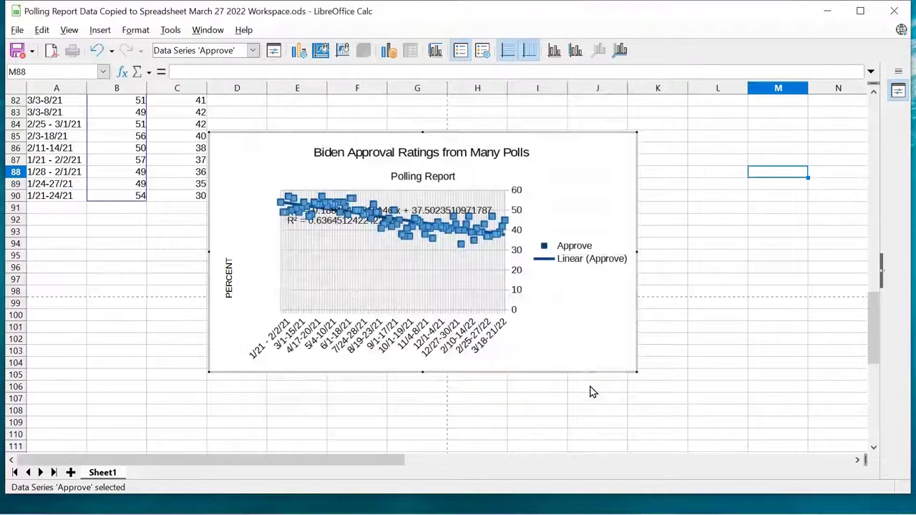
pyautogui.click(434, 207)
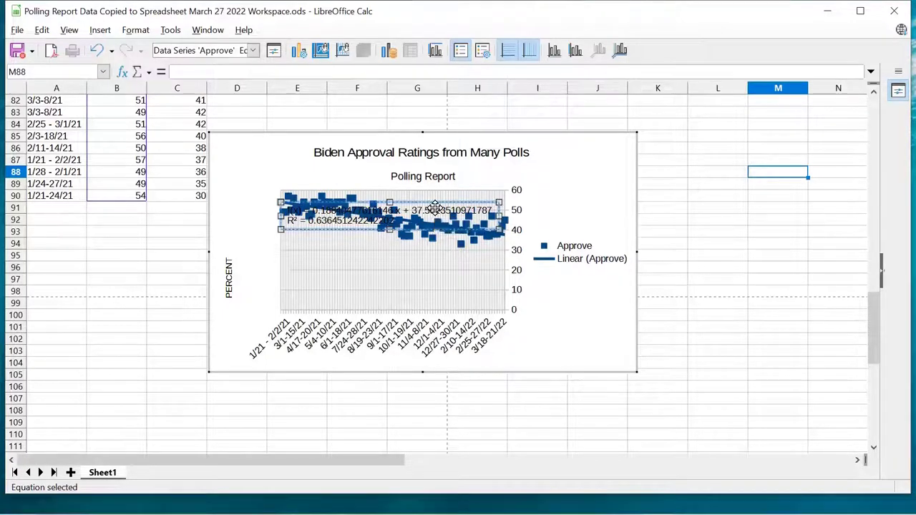
pyautogui.moveTo(435, 206); pyautogui.dragTo(434, 275)
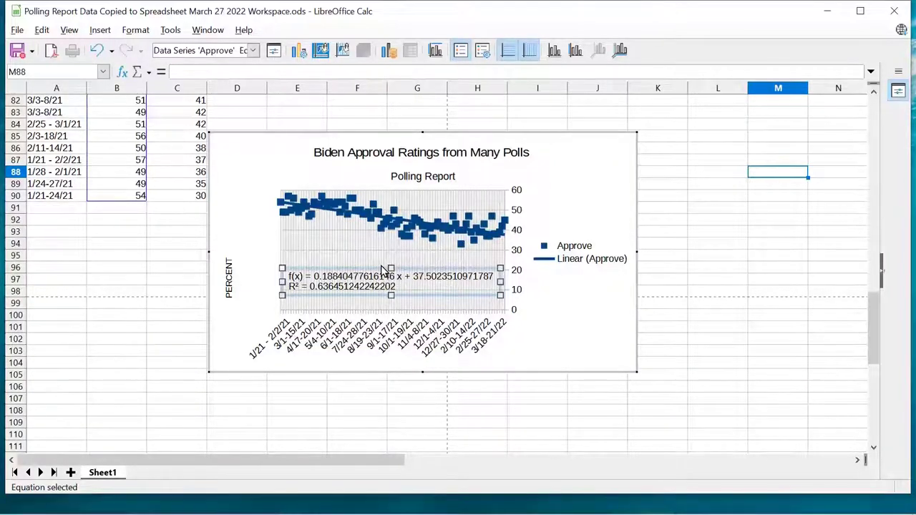
pyautogui.moveTo(391, 234)
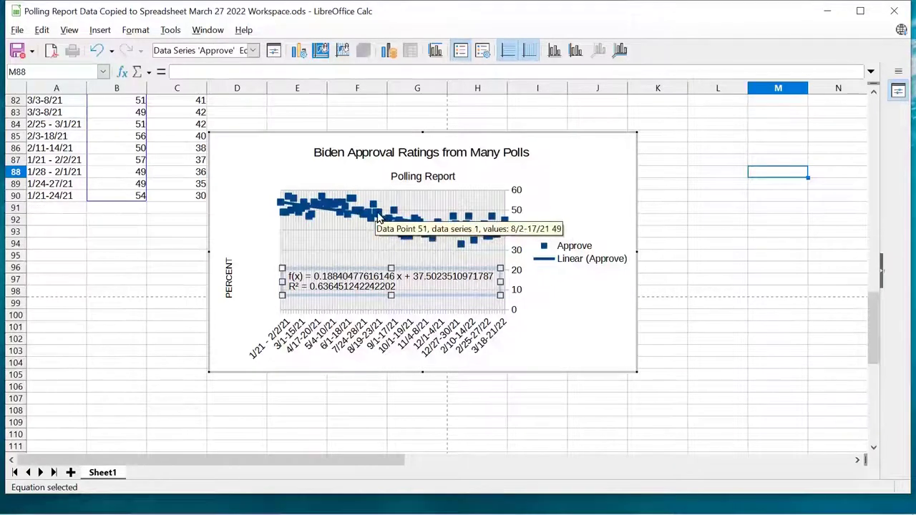
# - Add a second trend line to the Approve series as a degree 6 polynomial
pyautogui.rightClick(376, 213)
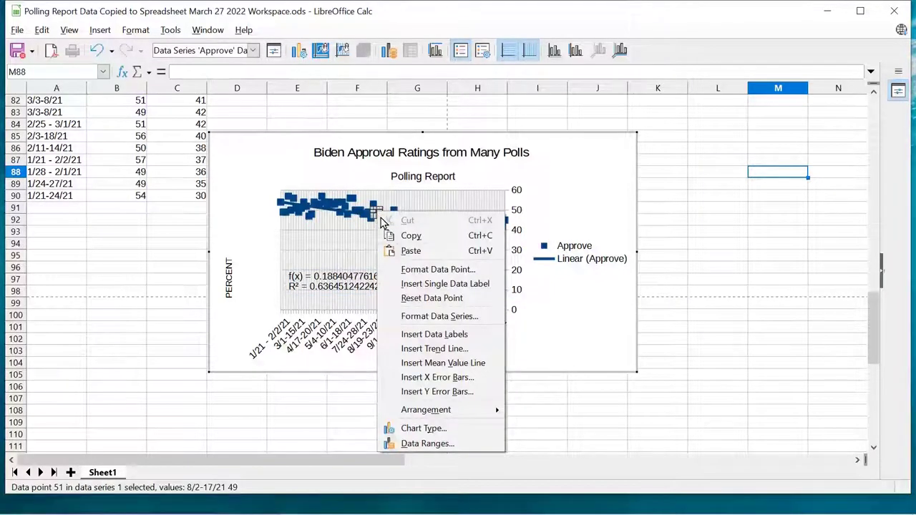
pyautogui.click(432, 349)
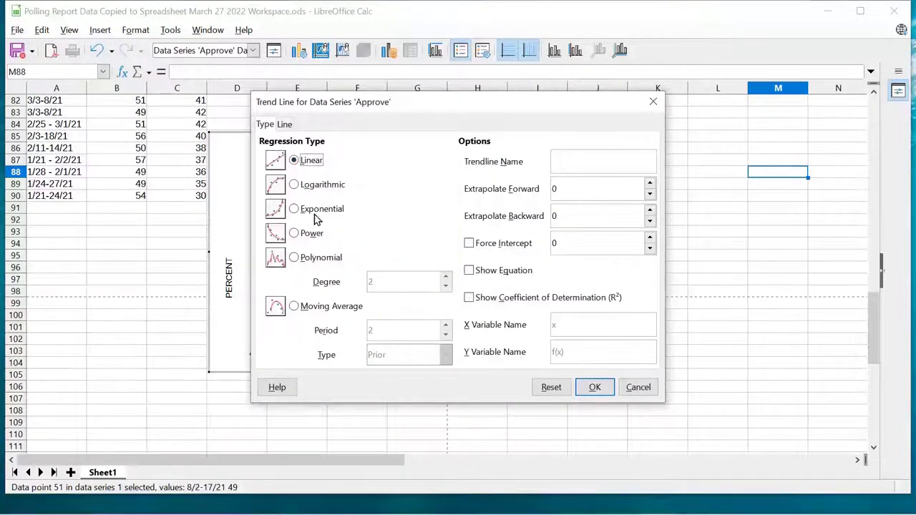
pyautogui.click(295, 259)
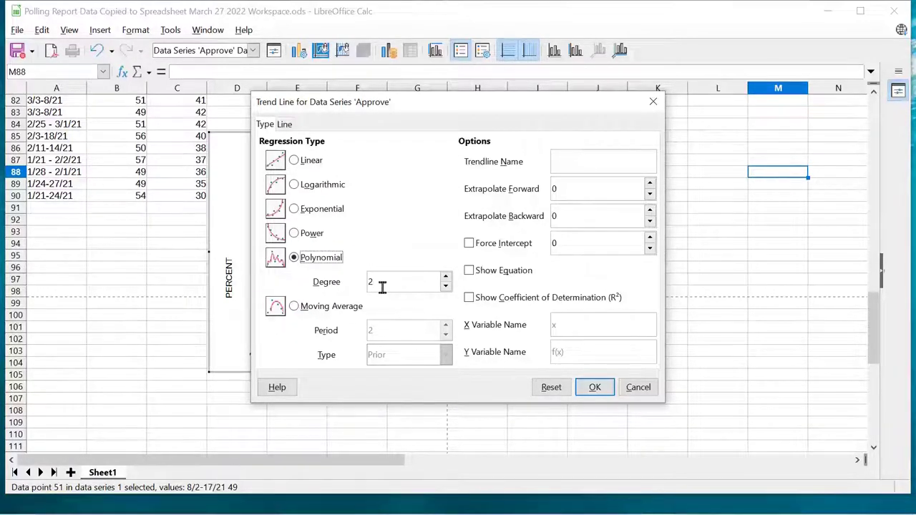
pyautogui.click(449, 278)
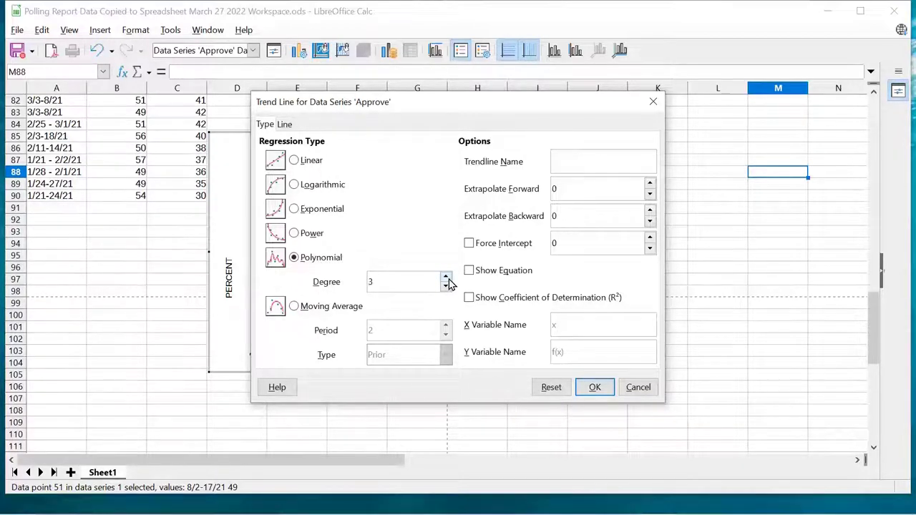
pyautogui.click(446, 278)
pyautogui.click(446, 278)
# - Make the polynomial trend line yellow, 0.04" wide and 50% transparent
pyautogui.click(286, 124)
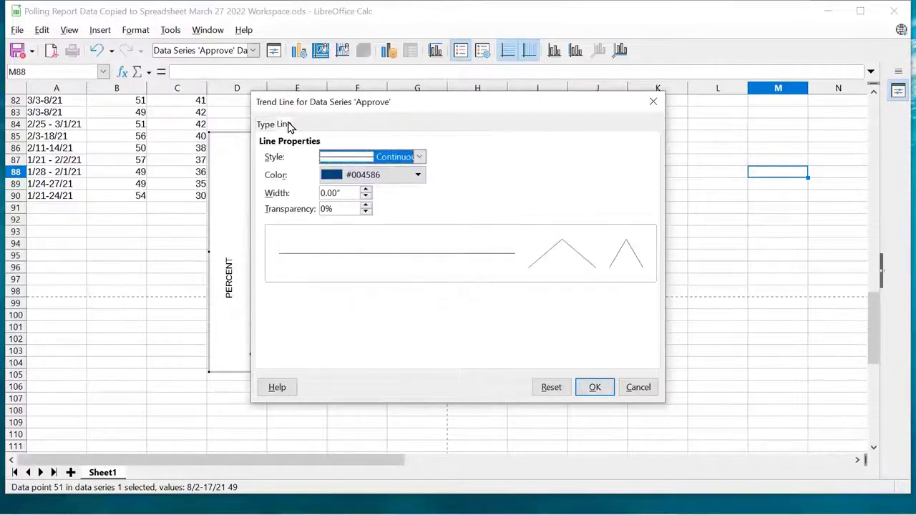
pyautogui.click(418, 176)
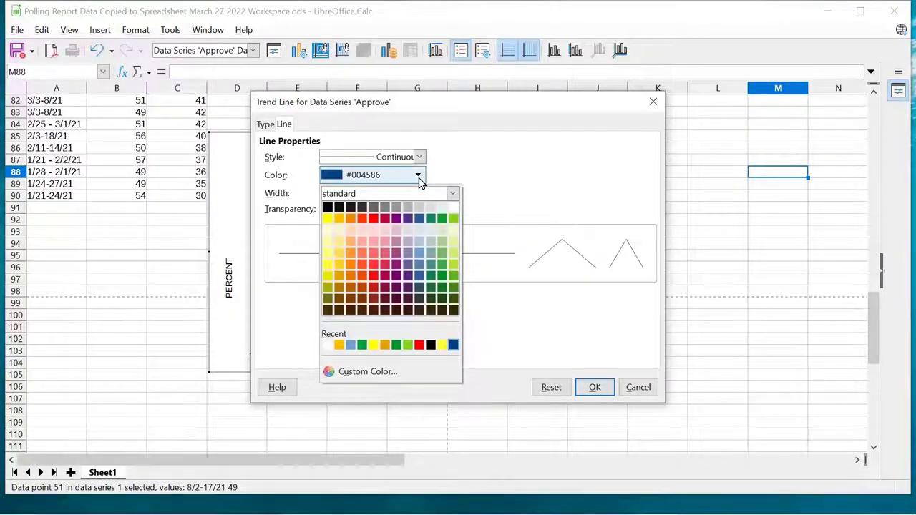
pyautogui.click(328, 222)
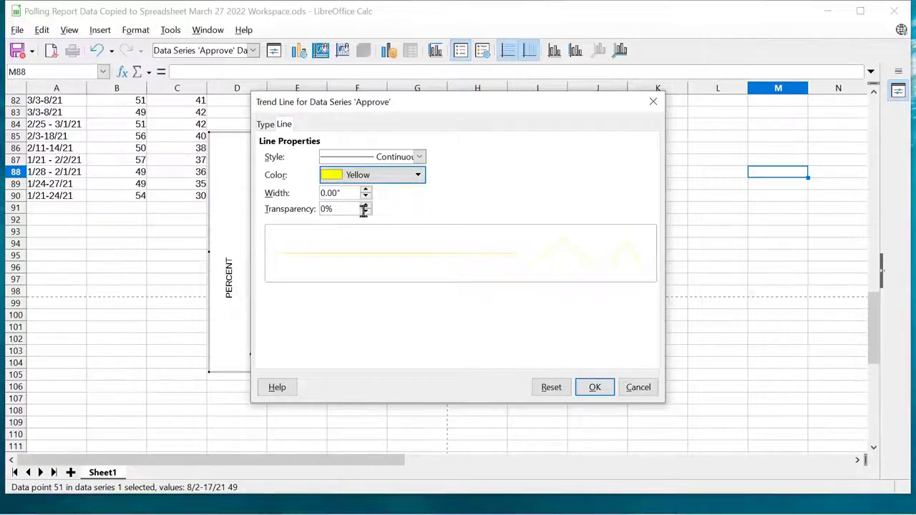
pyautogui.click(366, 190)
pyautogui.click(366, 191)
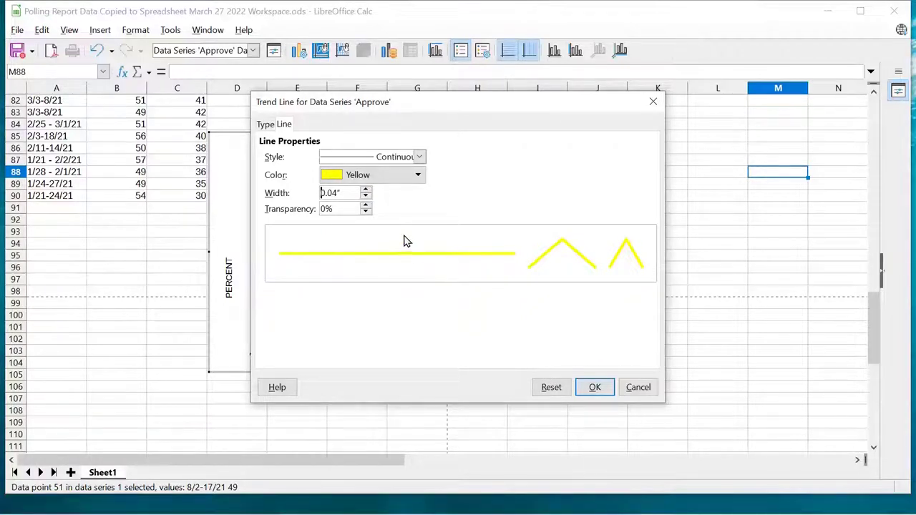
pyautogui.click(367, 206)
pyautogui.click(367, 205)
pyautogui.click(366, 205)
pyautogui.click(366, 205)
pyautogui.click(367, 206)
pyautogui.click(366, 205)
pyautogui.click(367, 206)
pyautogui.click(366, 205)
pyautogui.click(366, 205)
pyautogui.click(366, 205)
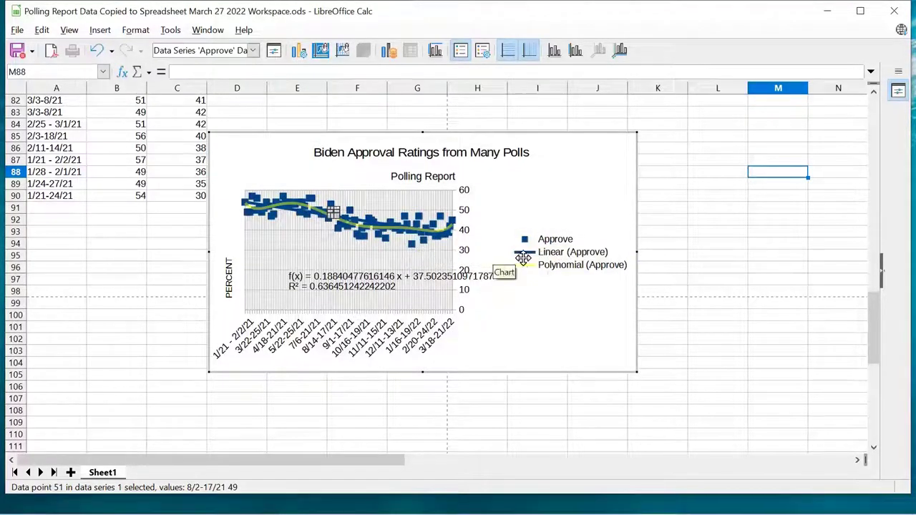
# - Format the polynomial trend line to display its sixth-degree equation and R² (about 0.7465)
pyautogui.click(341, 226)
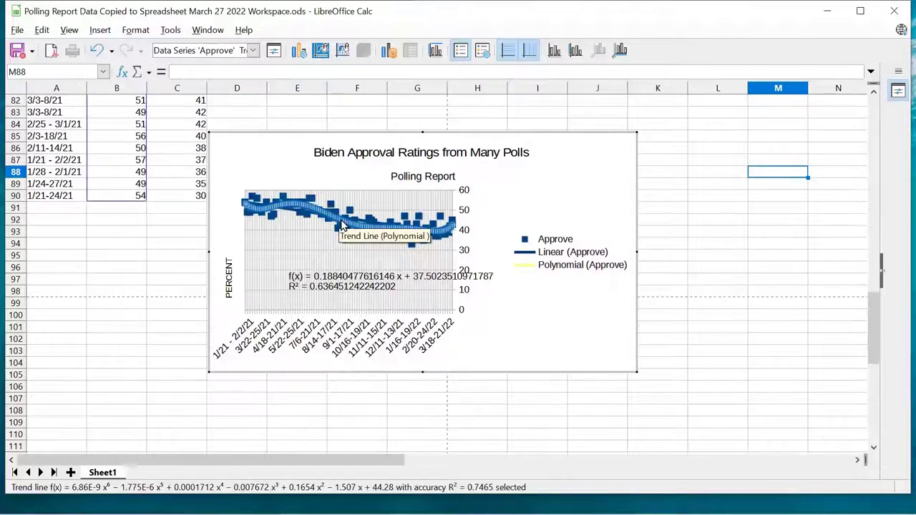
pyautogui.rightClick(342, 226)
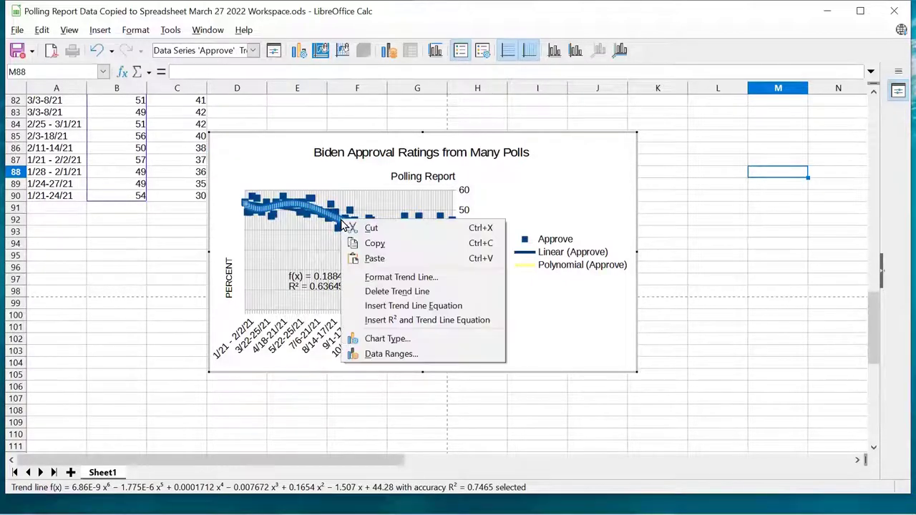
pyautogui.click(369, 277)
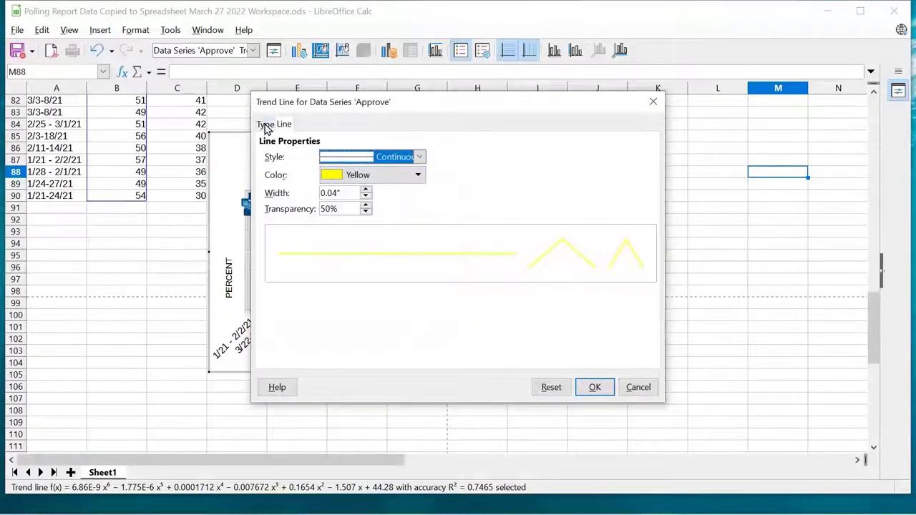
pyautogui.click(265, 125)
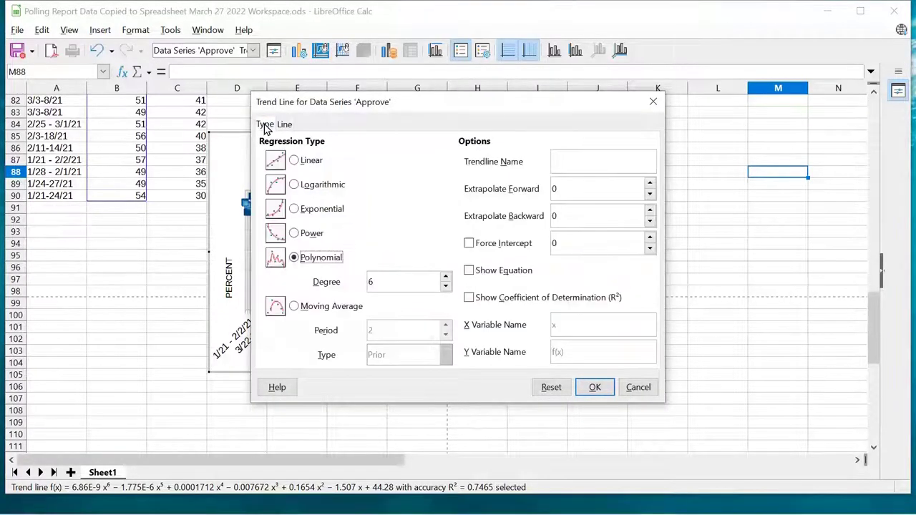
pyautogui.click(469, 272)
pyautogui.click(469, 298)
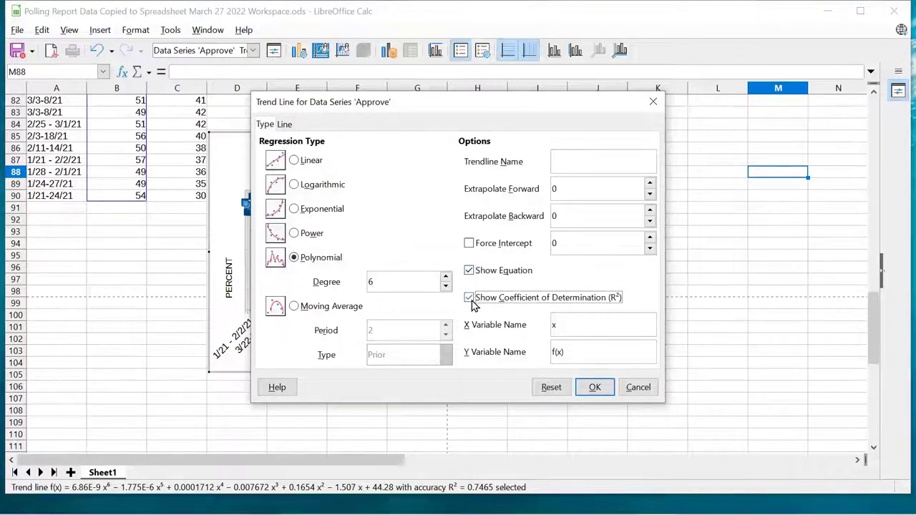
pyautogui.click(595, 387)
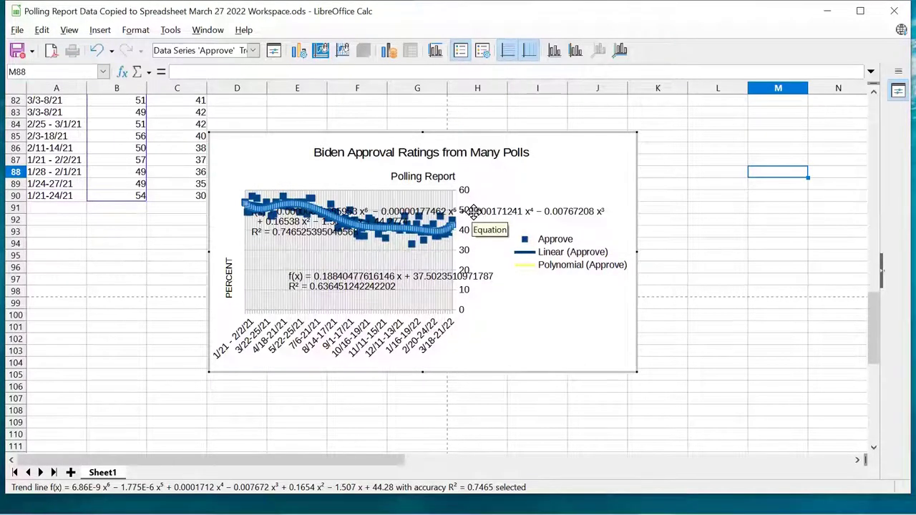
# - Enlarge the chart and move the polynomial equation label just beneath the linear equation
pyautogui.moveTo(474, 213); pyautogui.dragTo(462, 168)
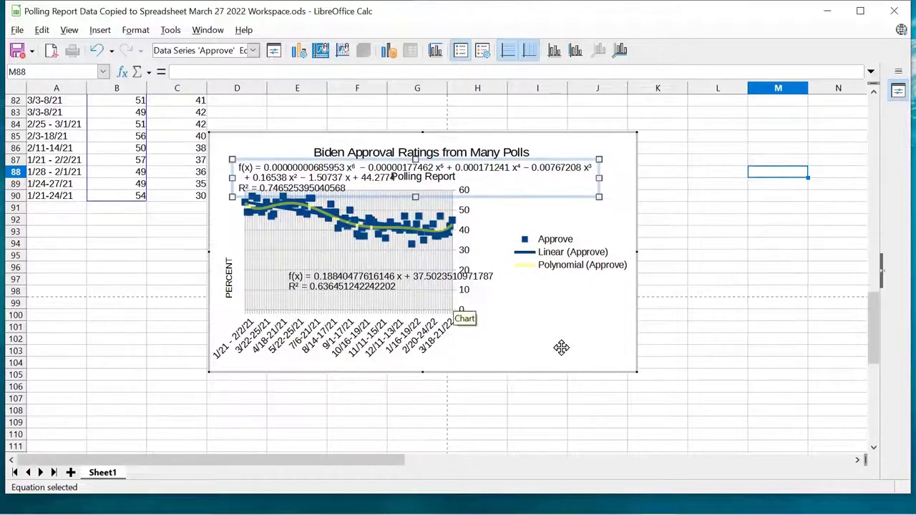
pyautogui.moveTo(637, 372); pyautogui.dragTo(847, 441)
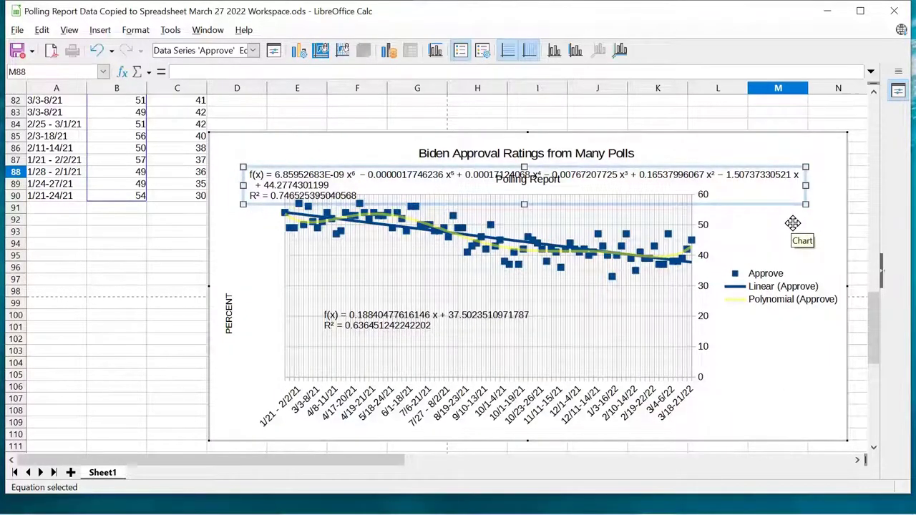
pyautogui.moveTo(453, 188); pyautogui.dragTo(450, 347)
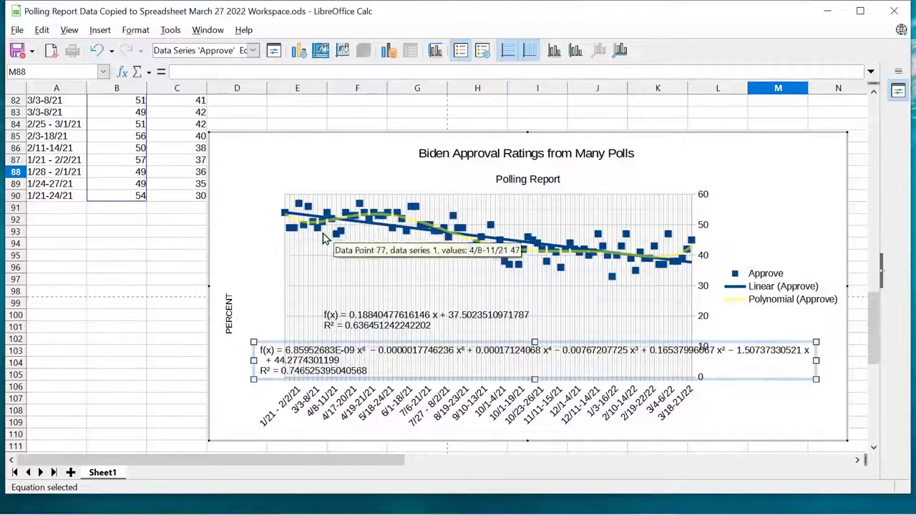
# - Select a data point of the Approve series in the chart
pyautogui.moveTo(306, 235)
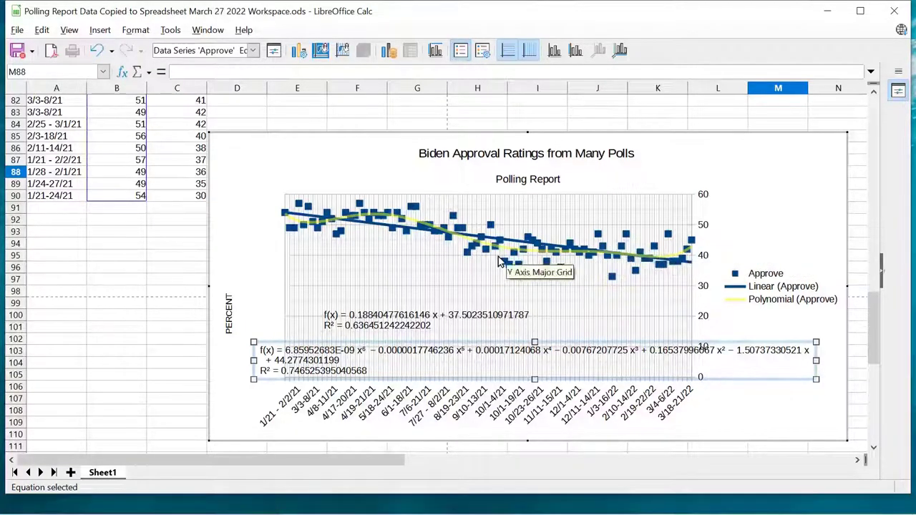
pyautogui.moveTo(512, 261)
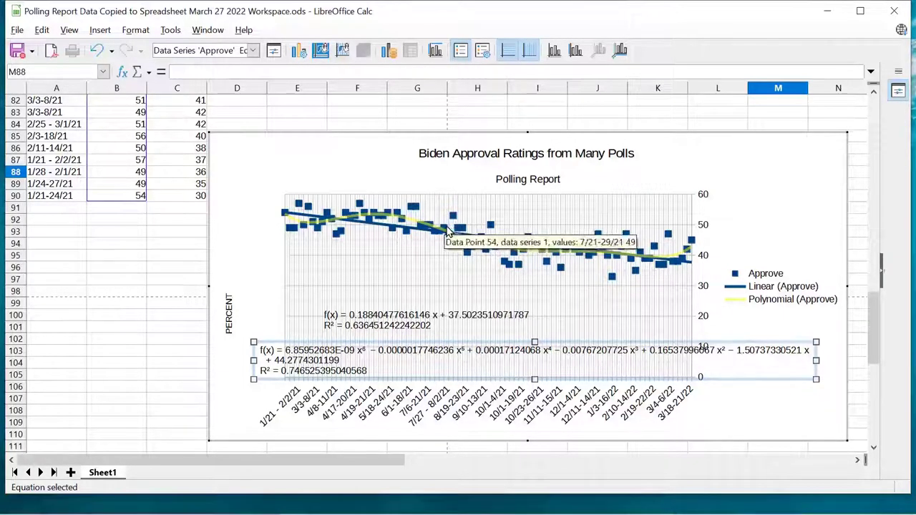
pyautogui.click(462, 229)
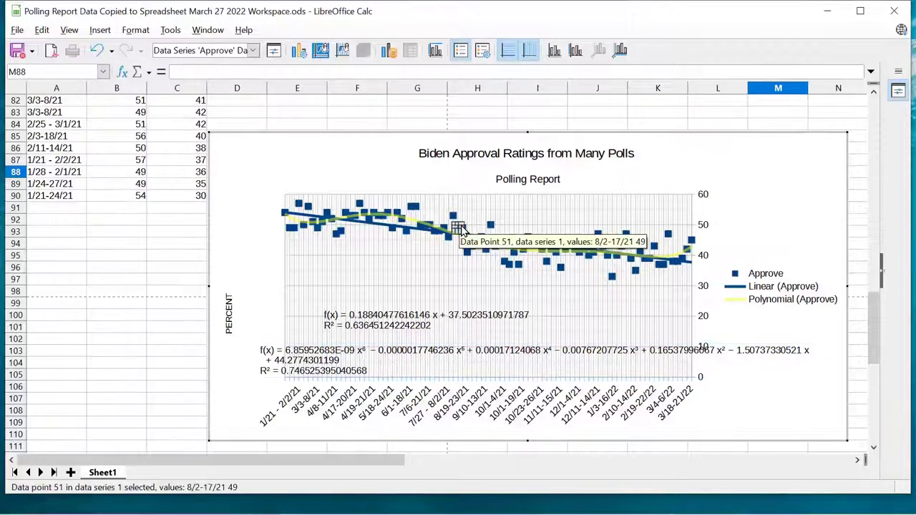
pyautogui.click(454, 213)
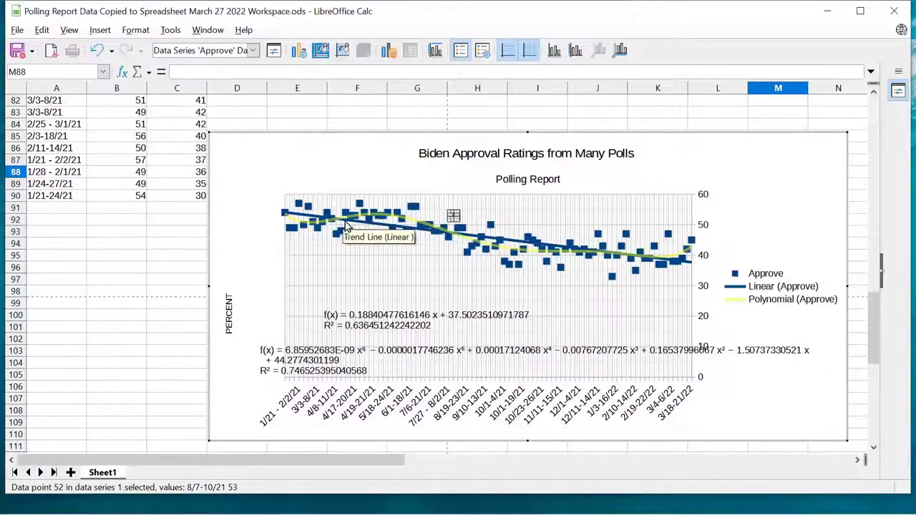
pyautogui.click(294, 232)
# - Add a Prior moving-average trend line with period 4 to Approve, coloured Dark Gold 1, 0.04" wide
pyautogui.rightClick(291, 230)
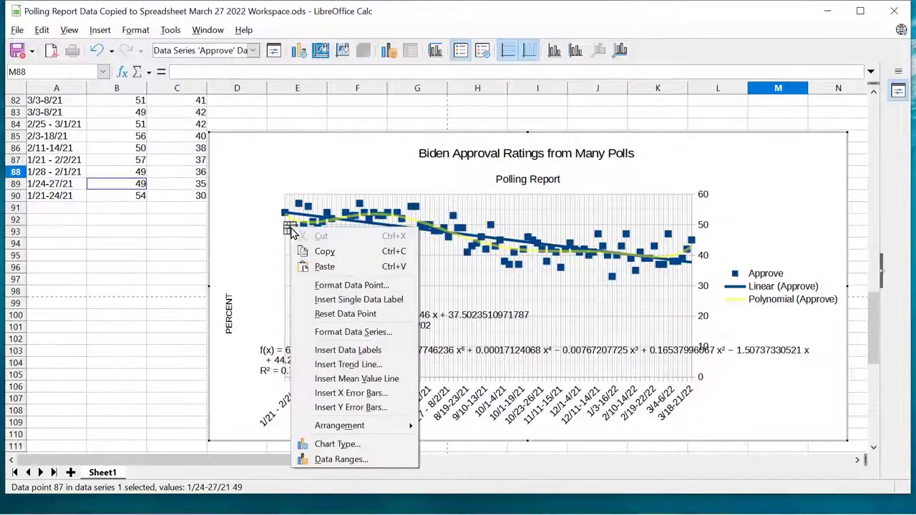
pyautogui.click(373, 365)
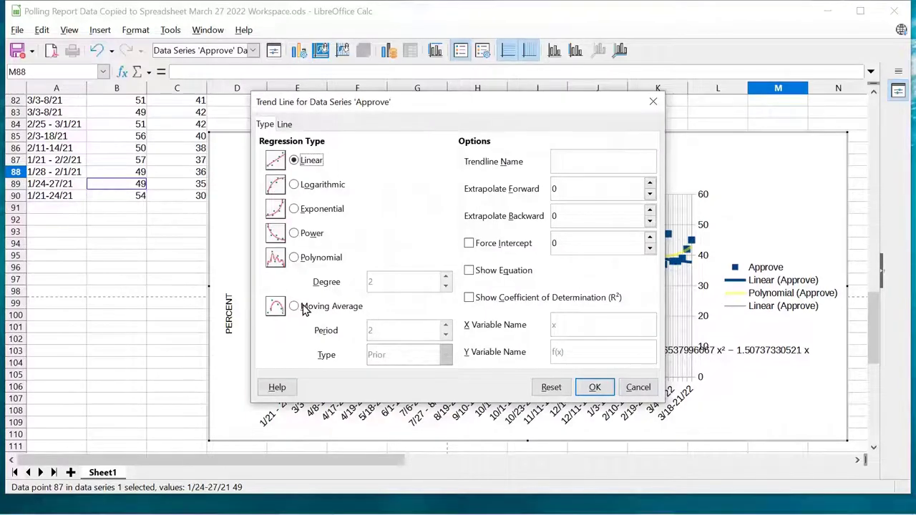
pyautogui.click(295, 308)
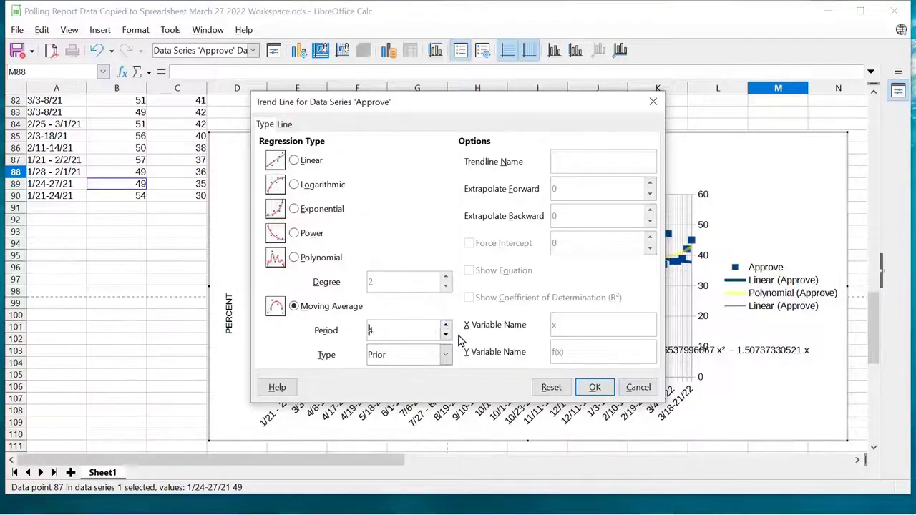
pyautogui.click(445, 357)
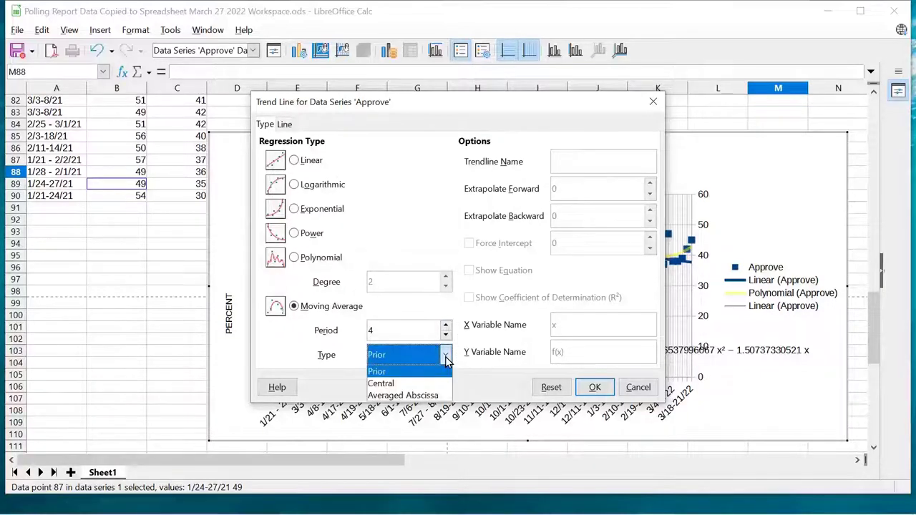
pyautogui.click(385, 372)
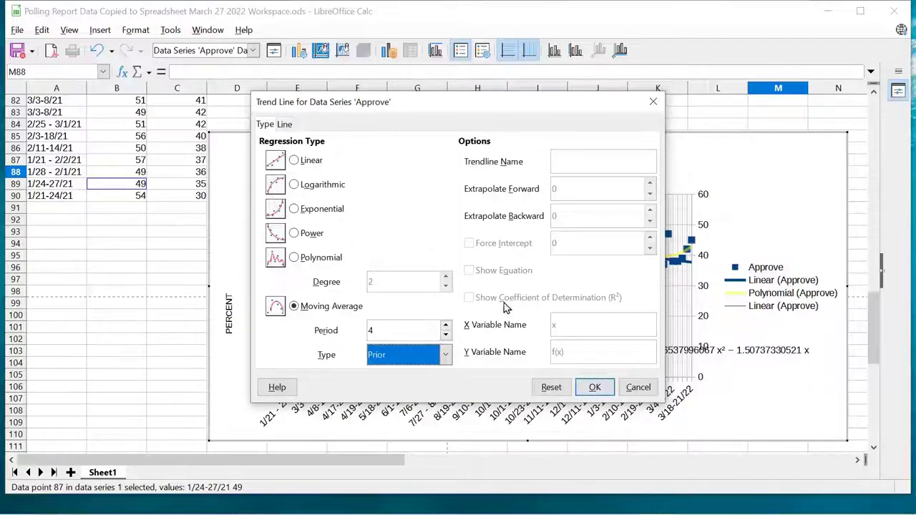
pyautogui.click(286, 125)
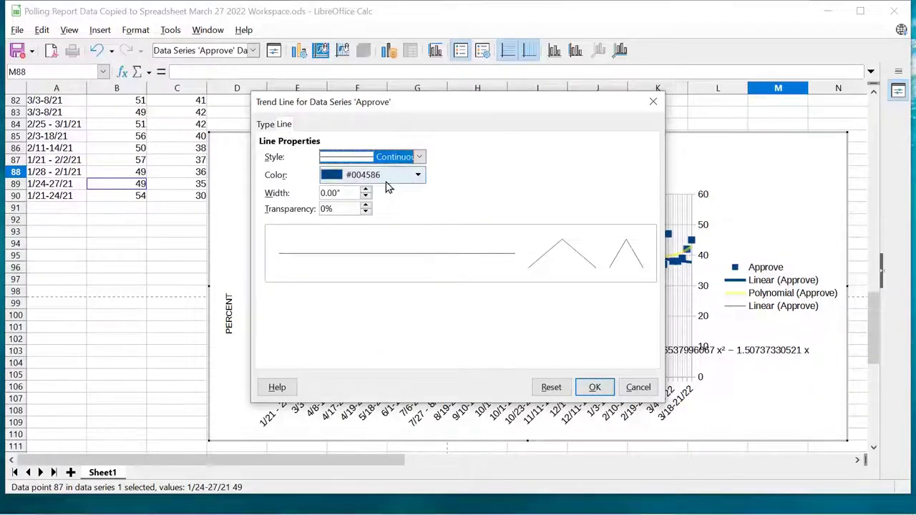
pyautogui.click(418, 177)
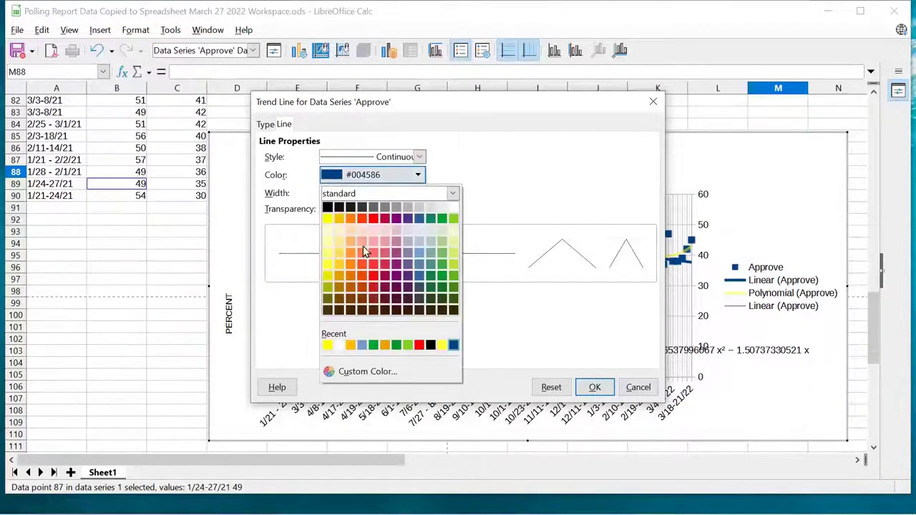
pyautogui.click(344, 281)
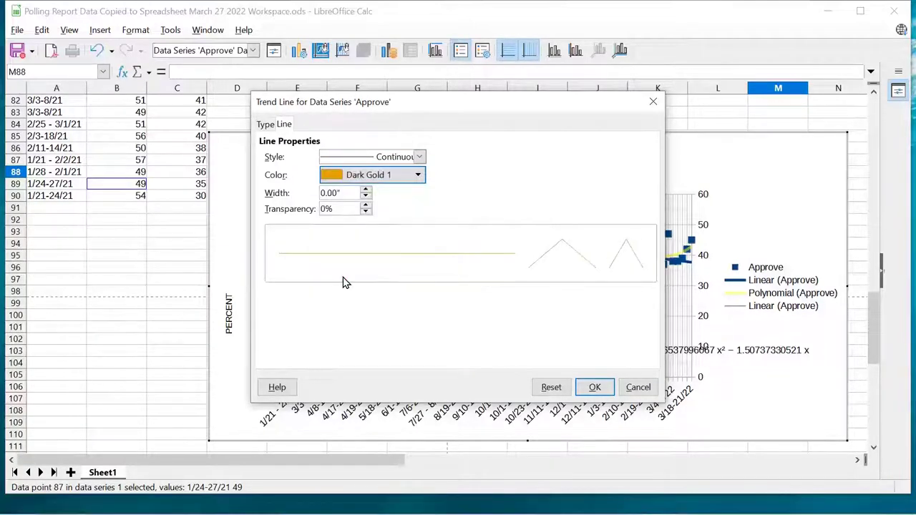
pyautogui.click(366, 191)
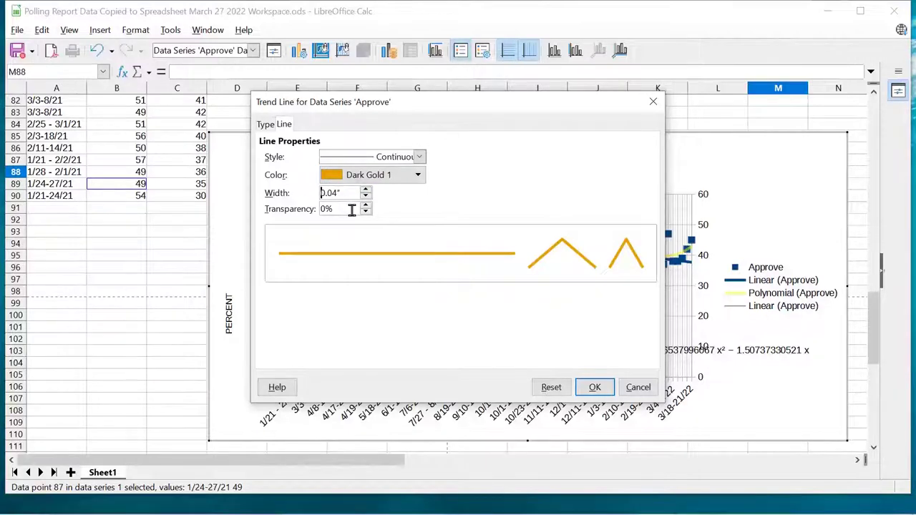
pyautogui.click(599, 388)
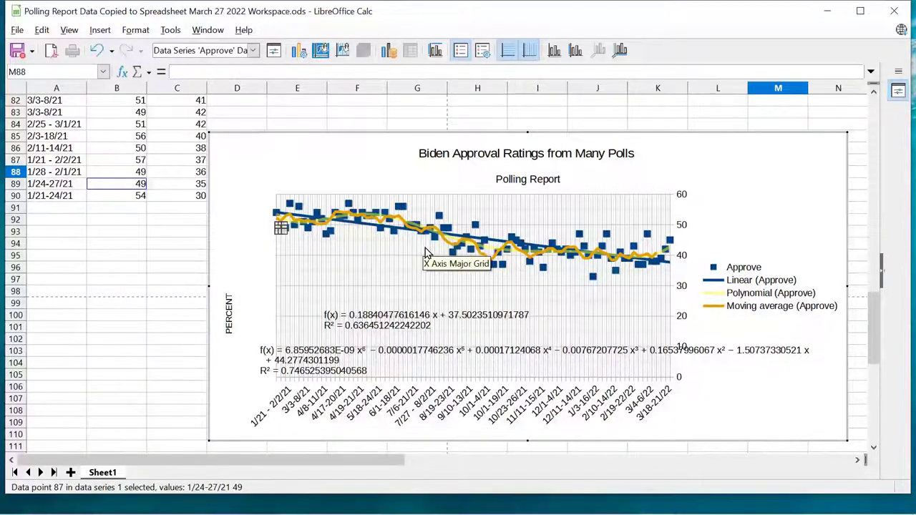
# - Insert another Linear trend line on the Approve series, making four trend lines in total
pyautogui.rightClick(356, 221)
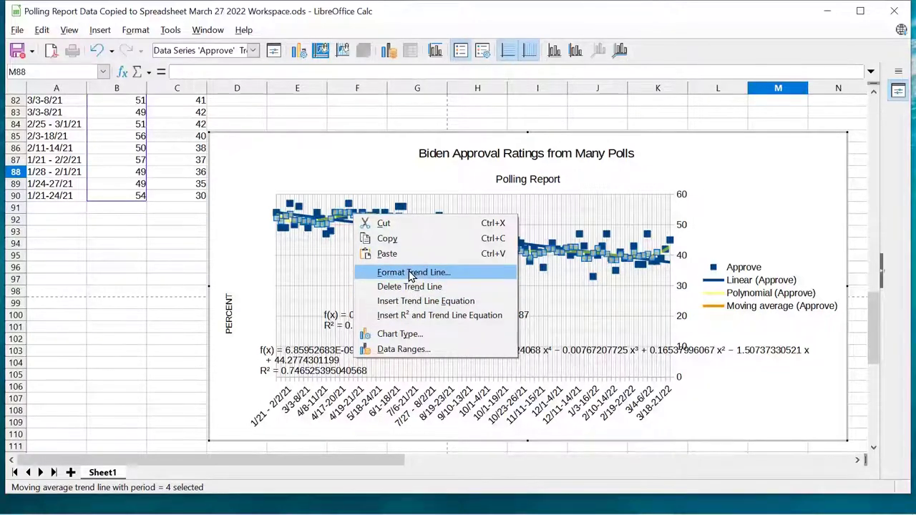
pyautogui.click(301, 263)
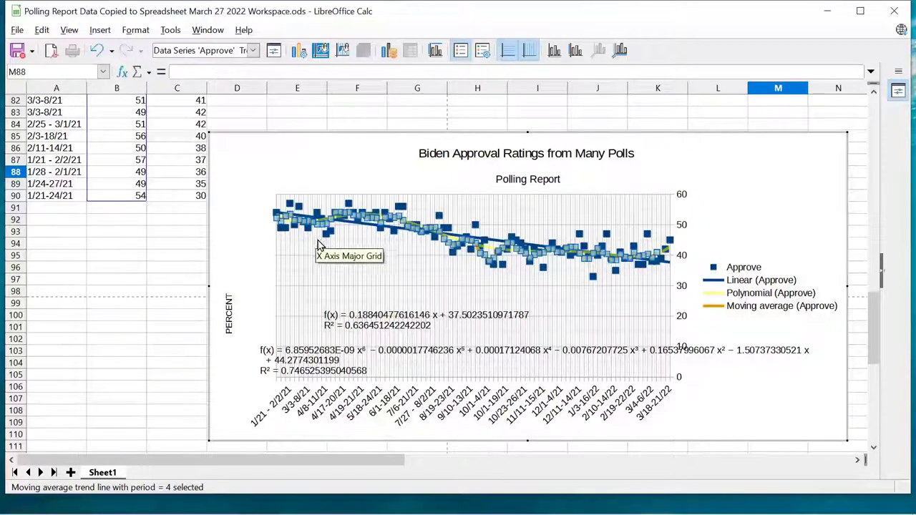
pyautogui.click(326, 241)
pyautogui.rightClick(327, 242)
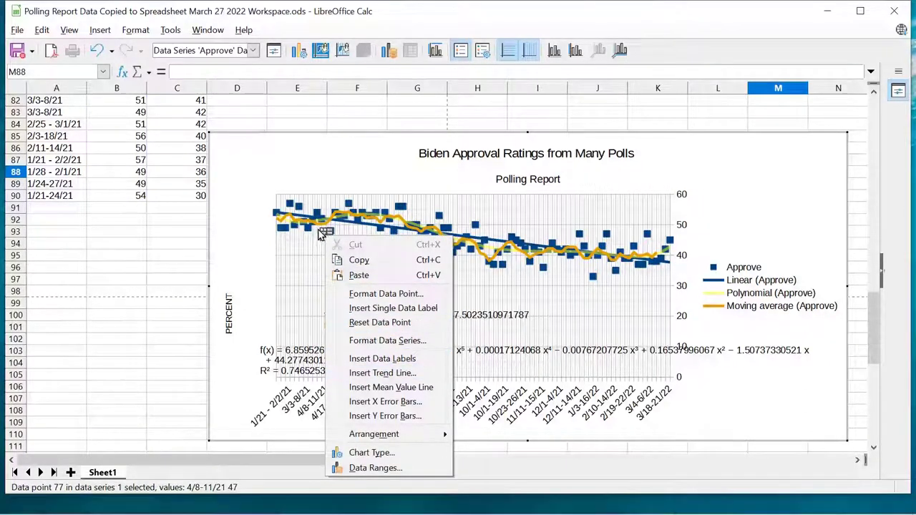
pyautogui.click(397, 373)
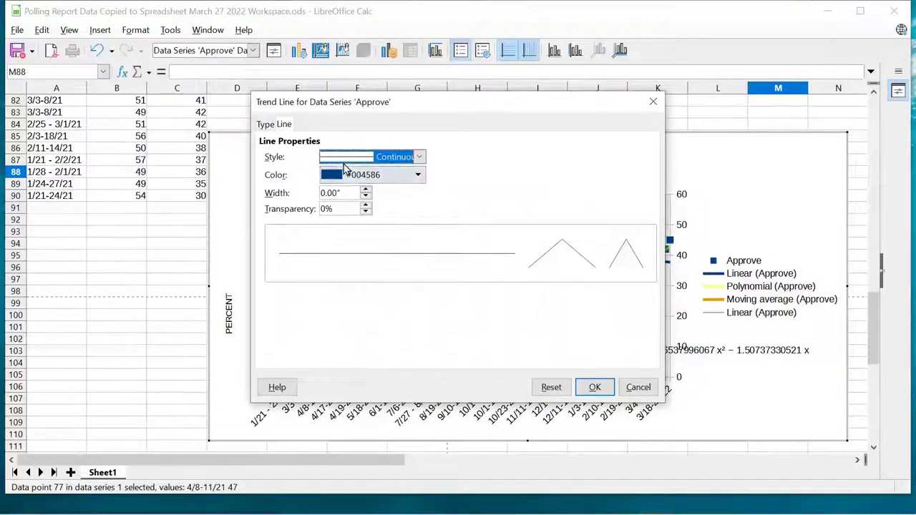
pyautogui.click(265, 124)
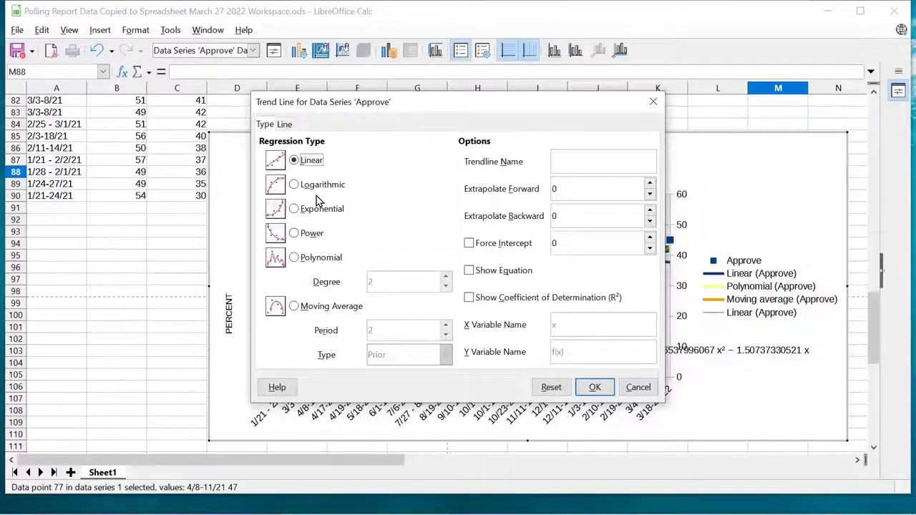
pyautogui.click(595, 389)
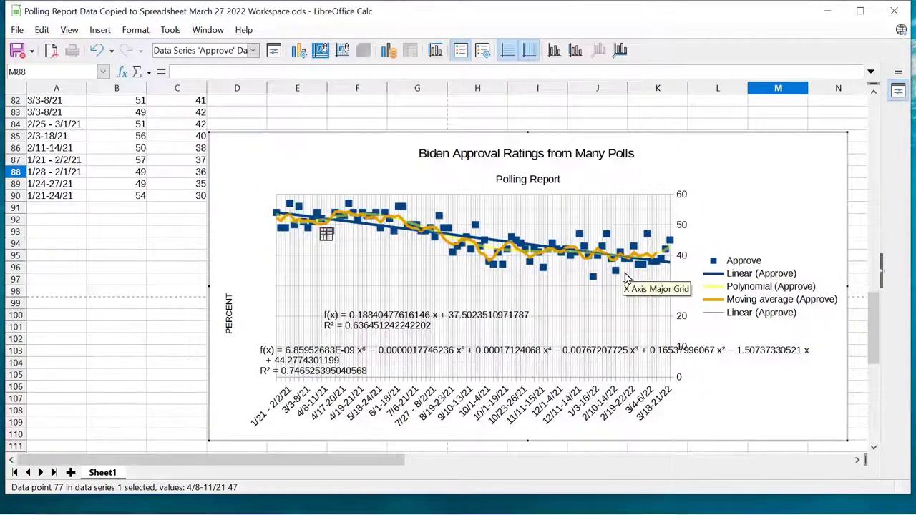